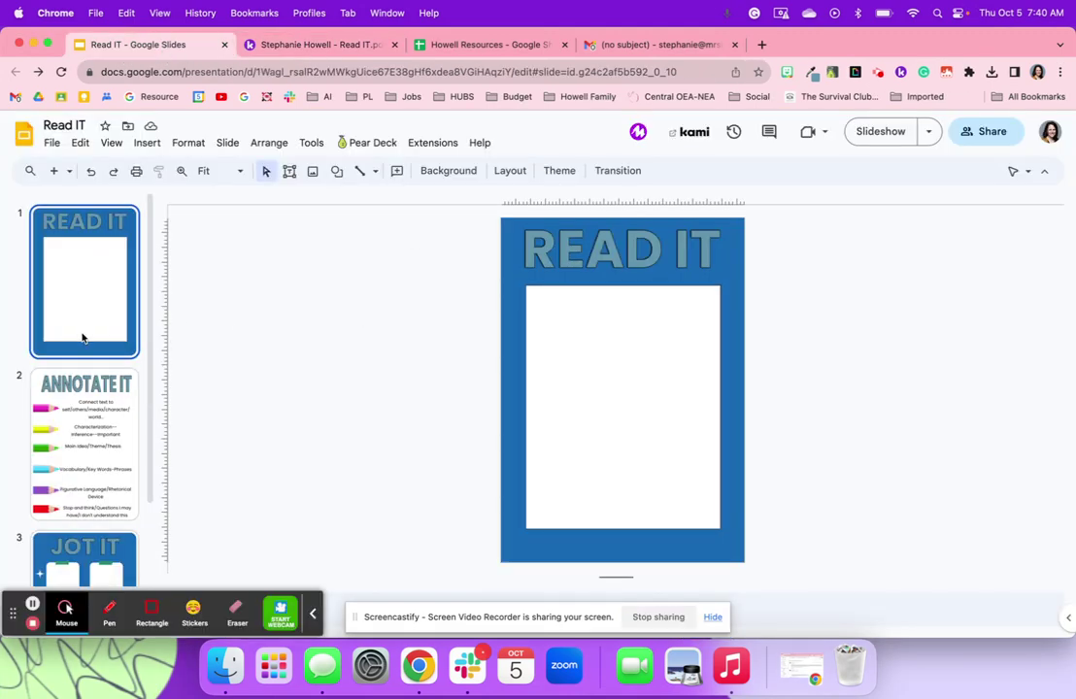
# Review the READ IT title slide and its blank text box.
pyautogui.scroll(-2, 82, 338)
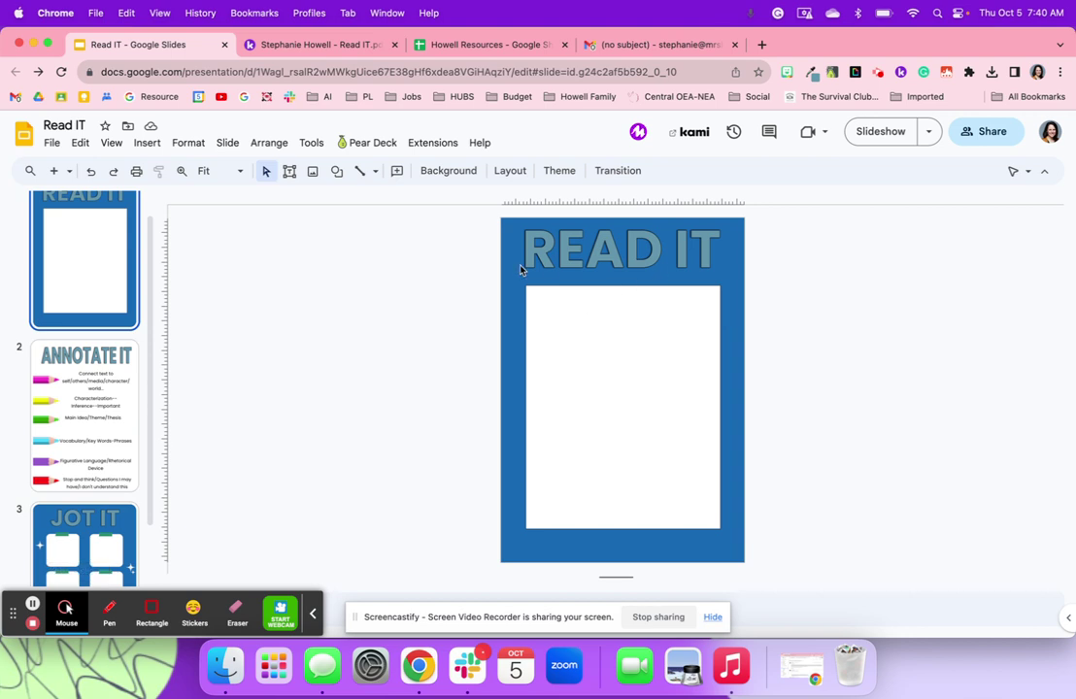
pyautogui.scroll(2, 89, 271)
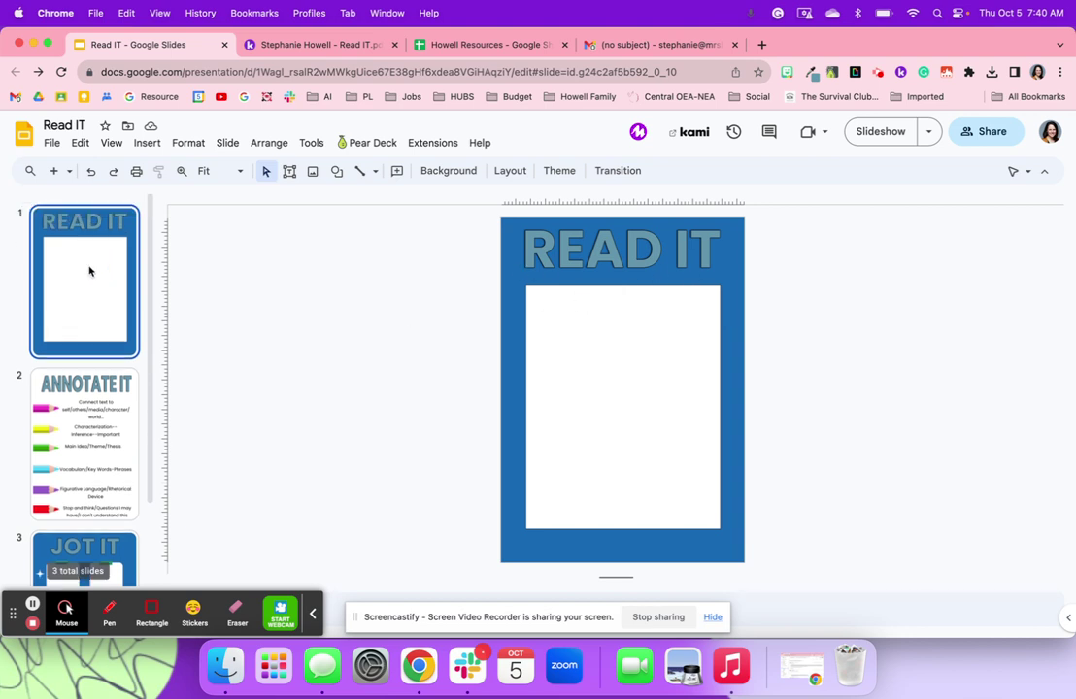
pyautogui.click(619, 302)
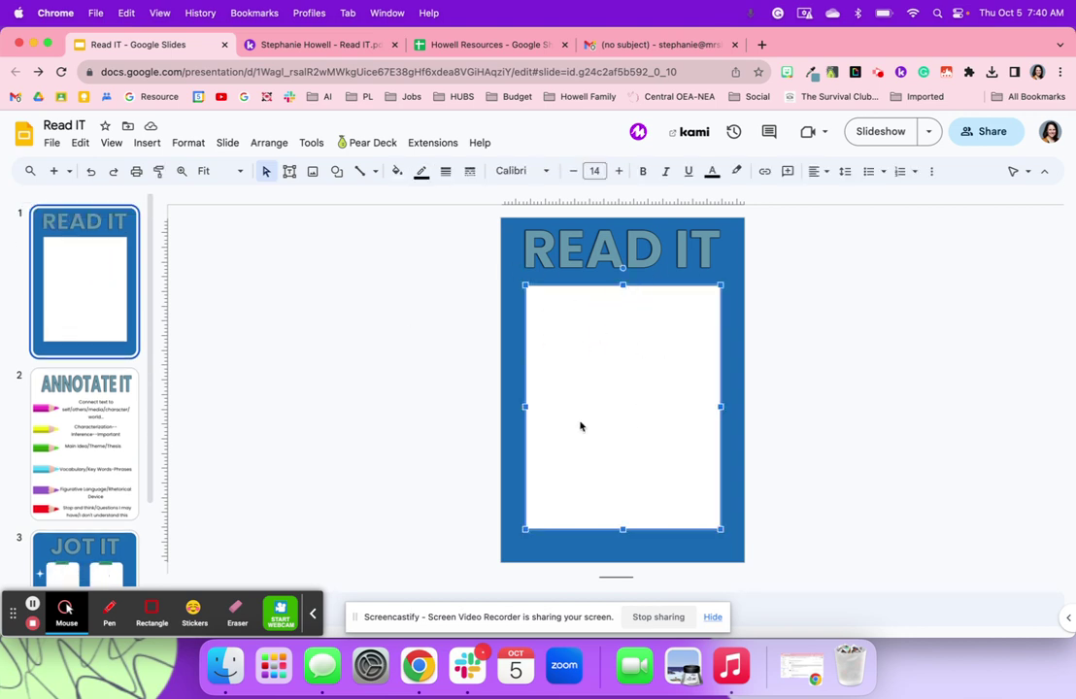
# On the ANNOTATE IT slide, check the labels and nudge Main Idea/Theme/Thesis slightly lower.
pyautogui.click(75, 418)
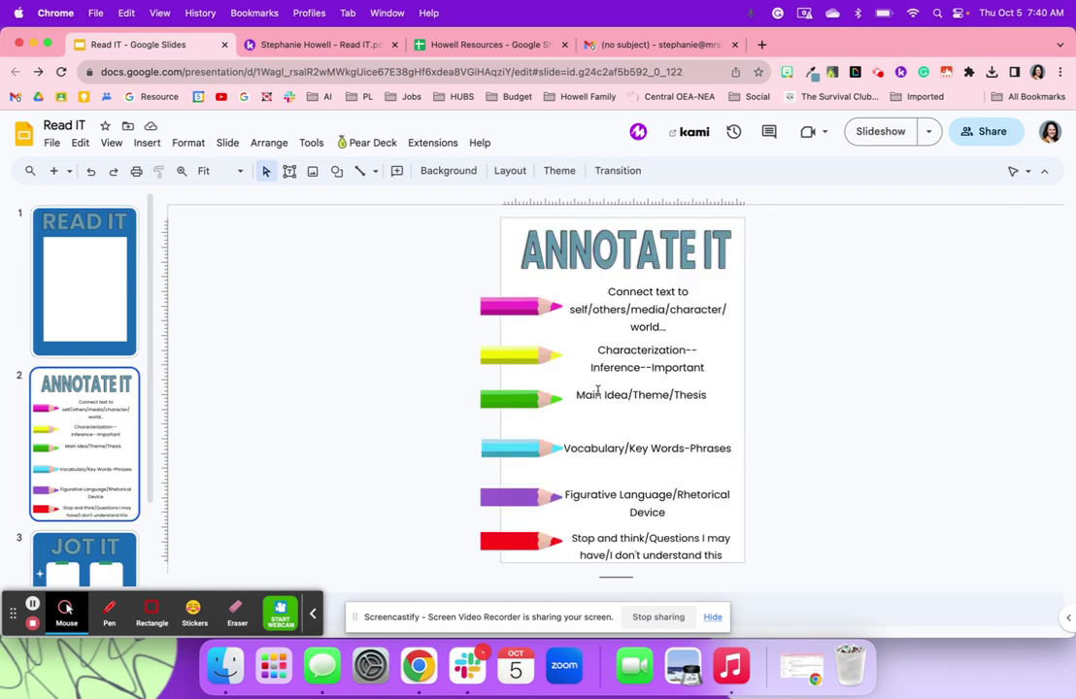
pyautogui.tripleClick(550, 315)
pyautogui.click(540, 360)
pyautogui.moveTo(540, 360); pyautogui.dragTo(622, 395)
pyautogui.click(635, 415)
pyautogui.click(631, 397)
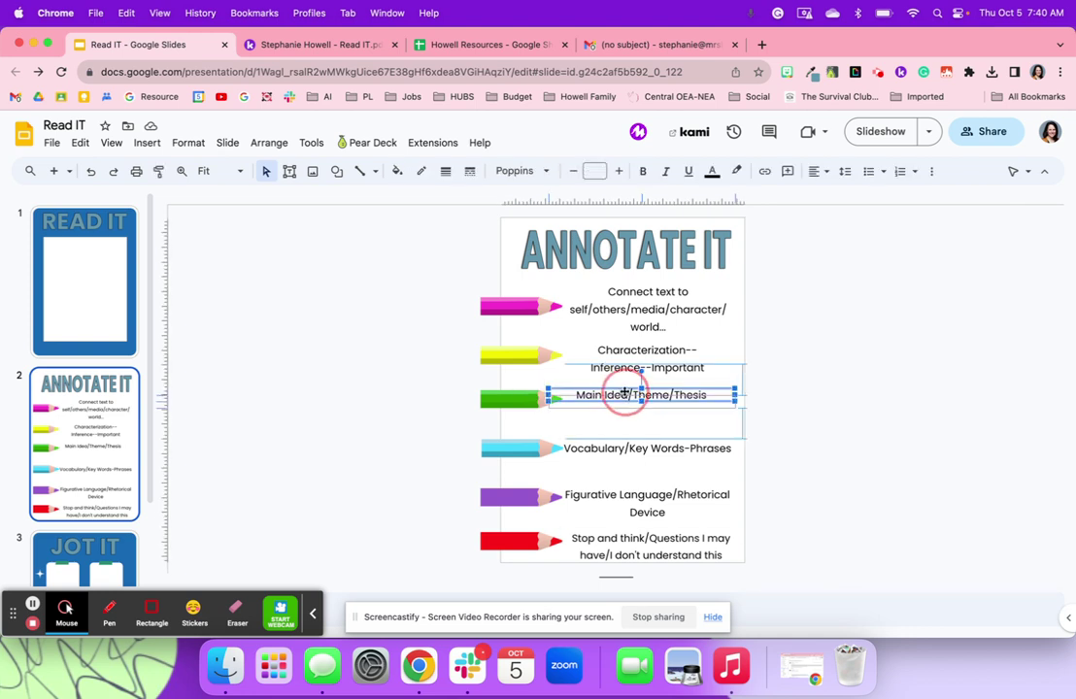
pyautogui.click(628, 389)
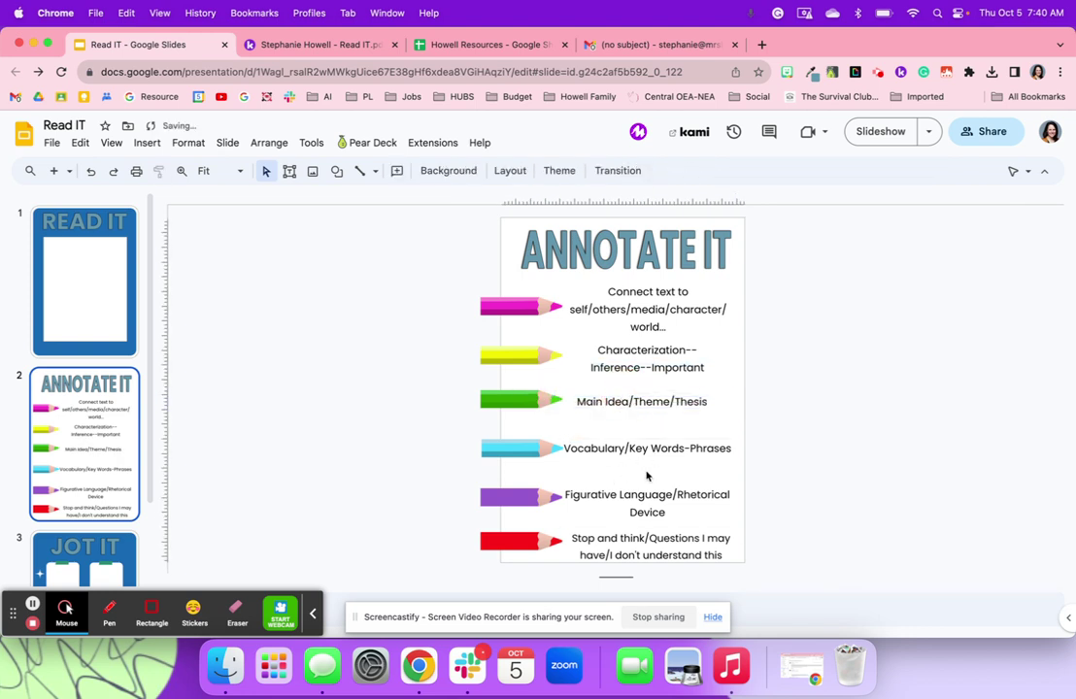
# Go to the JOT IT slide and inspect its top-left note card's text box.
pyautogui.scroll(-2, 94, 452)
pyautogui.click(94, 474)
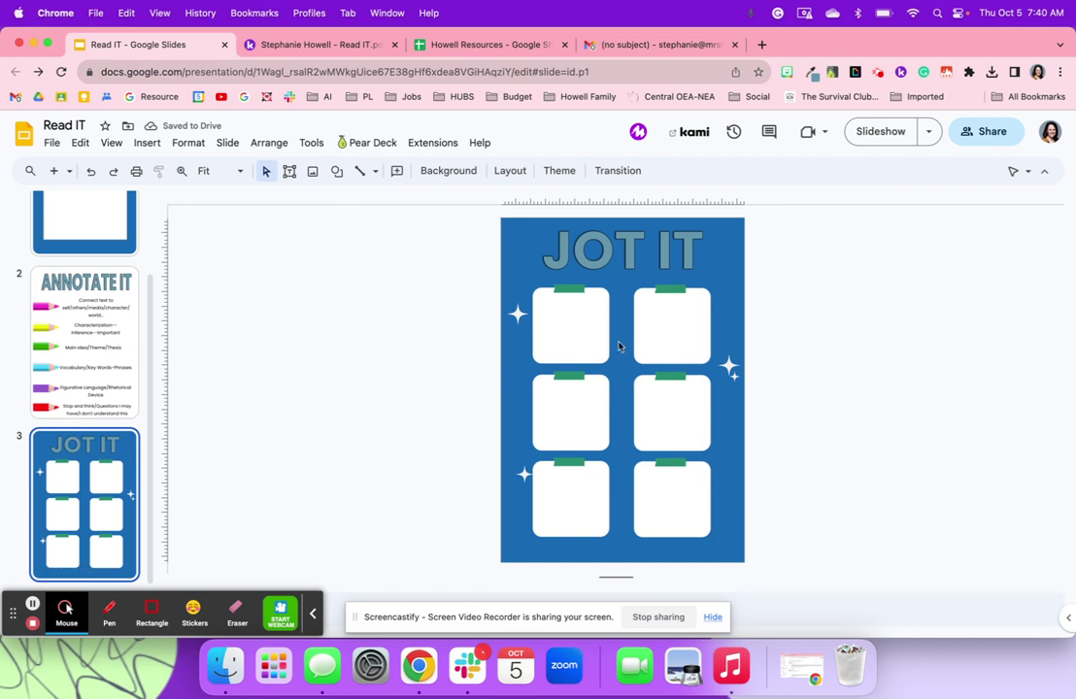
pyautogui.click(560, 331)
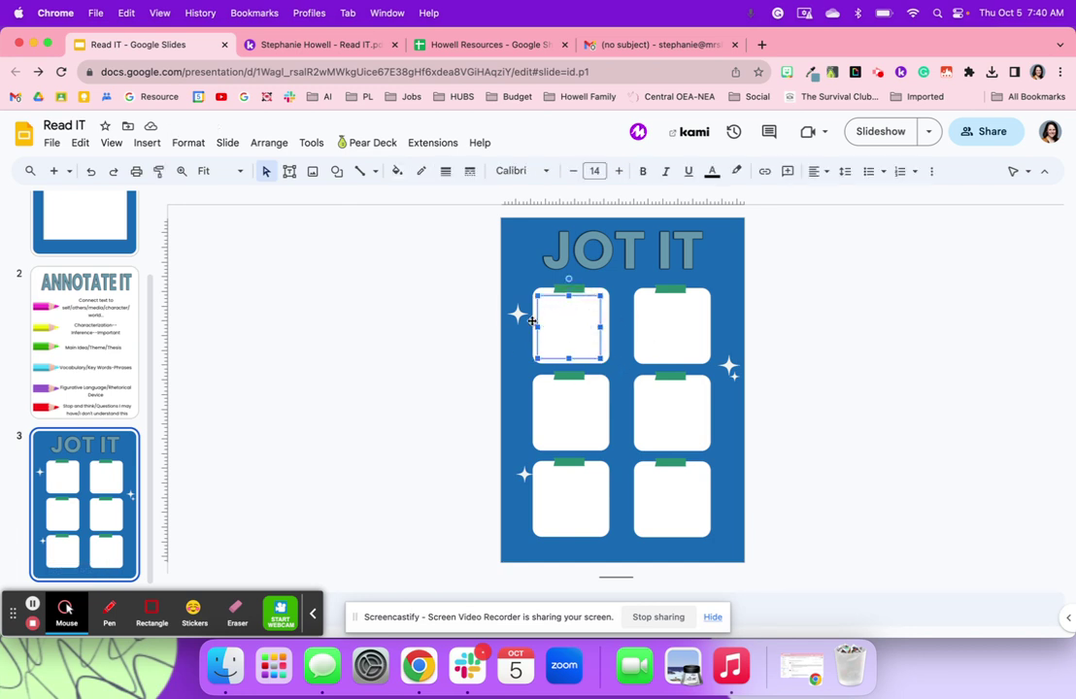
pyautogui.click(461, 323)
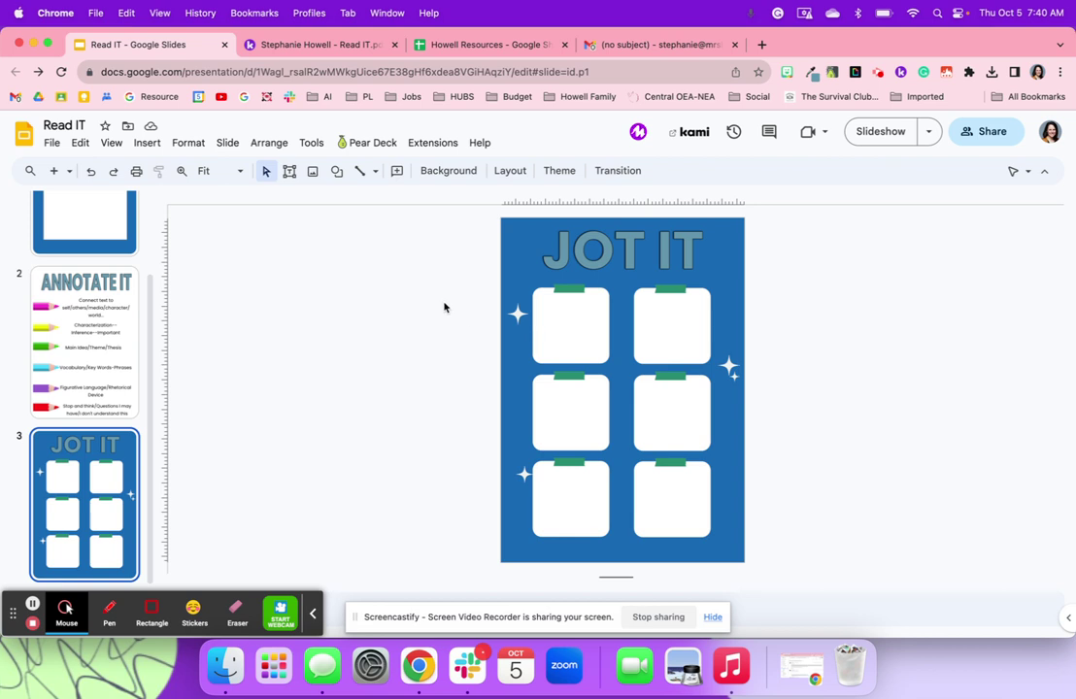
pyautogui.scroll(3, 53, 340)
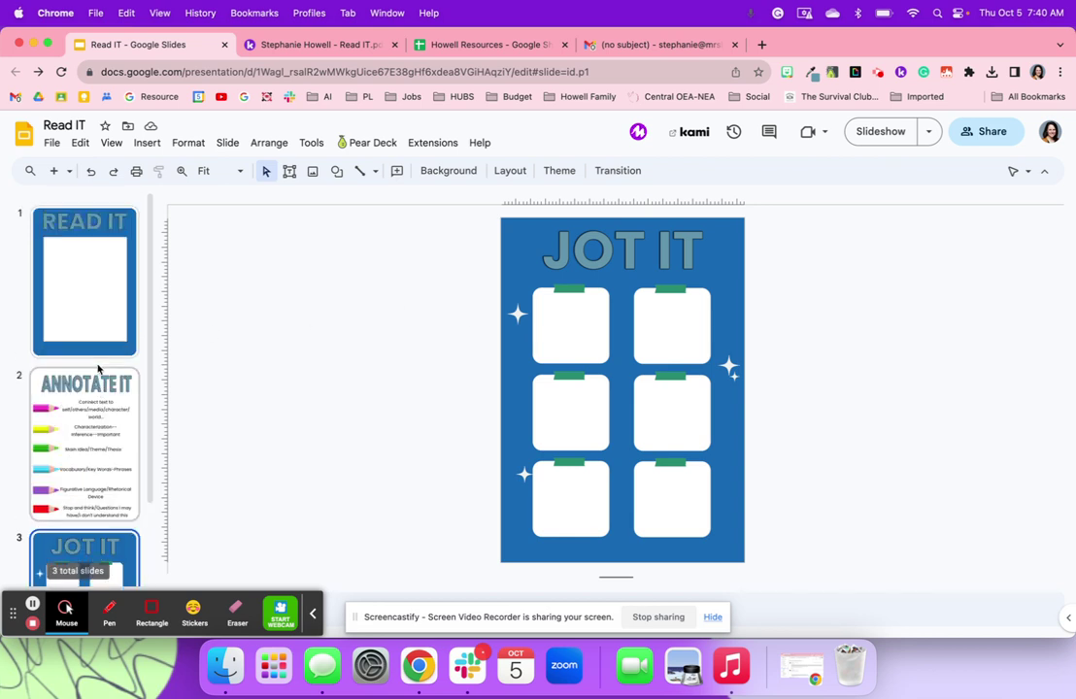
# Open the Read IT deck in Kami and load it into Split & Merge from the document menu.
pyautogui.click(693, 131)
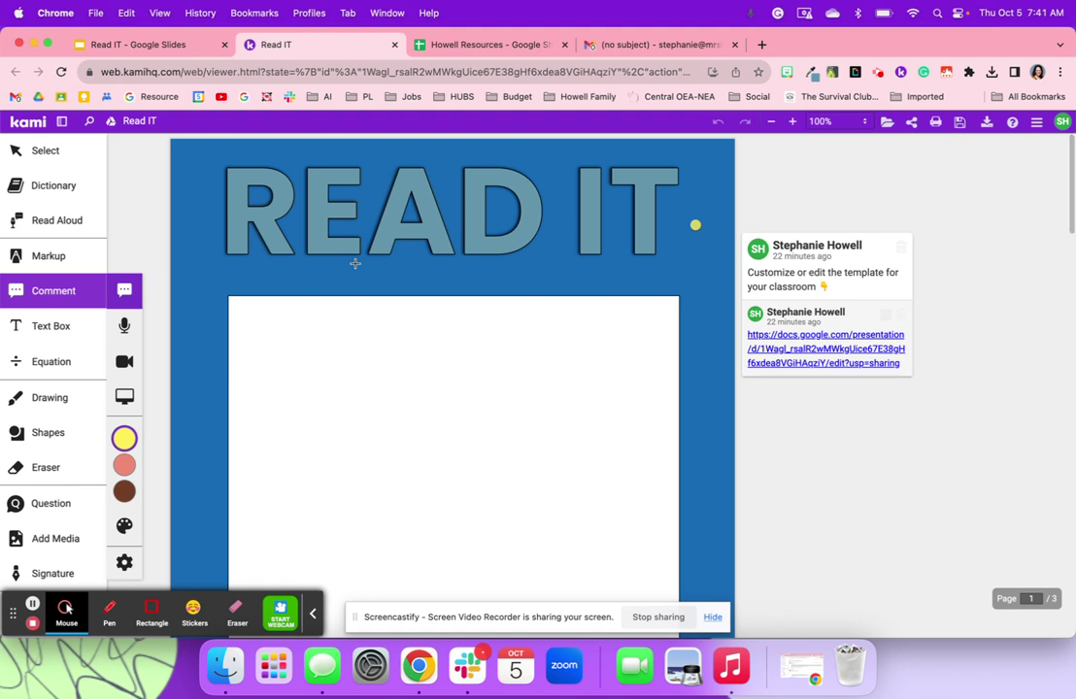
pyautogui.scroll(-4, 355, 263)
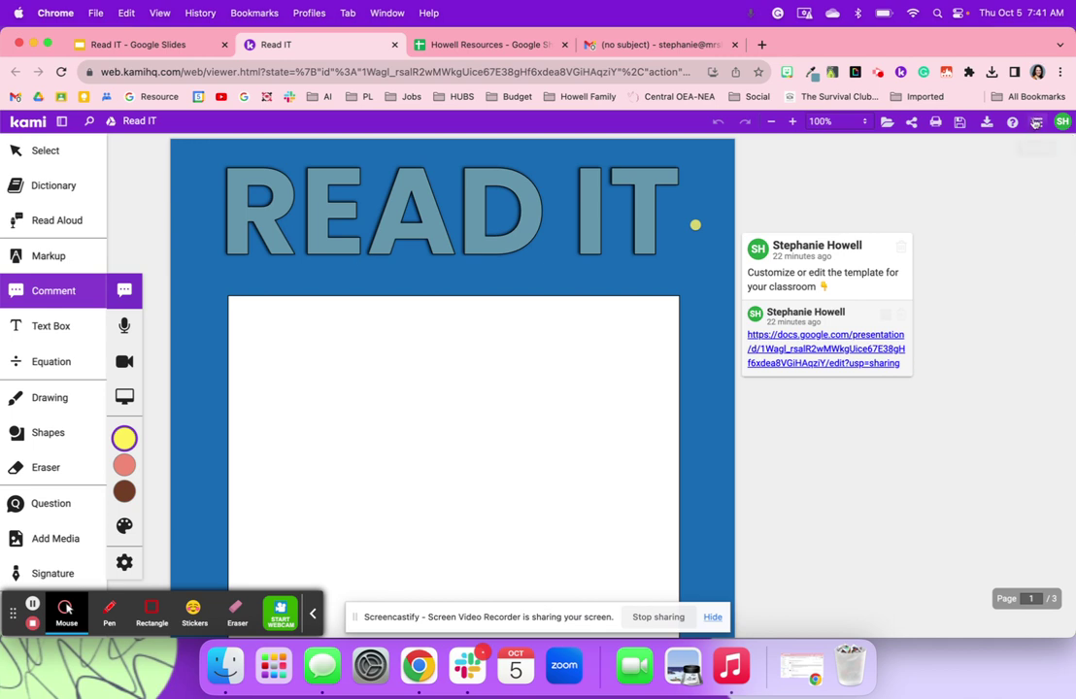
pyautogui.click(1037, 122)
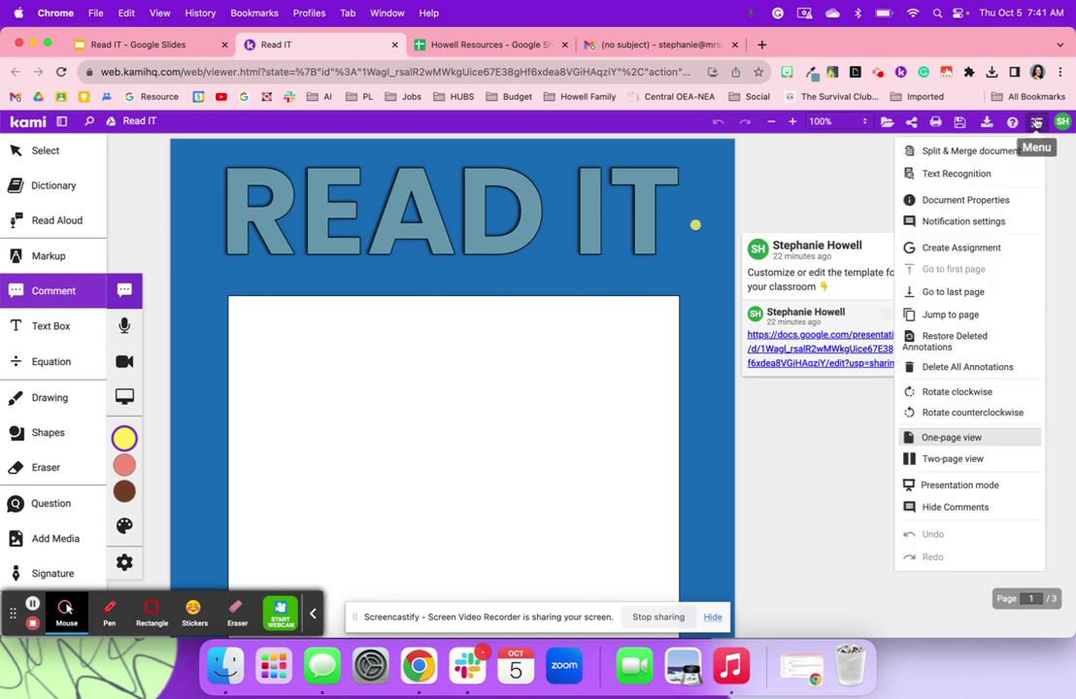
pyautogui.click(988, 154)
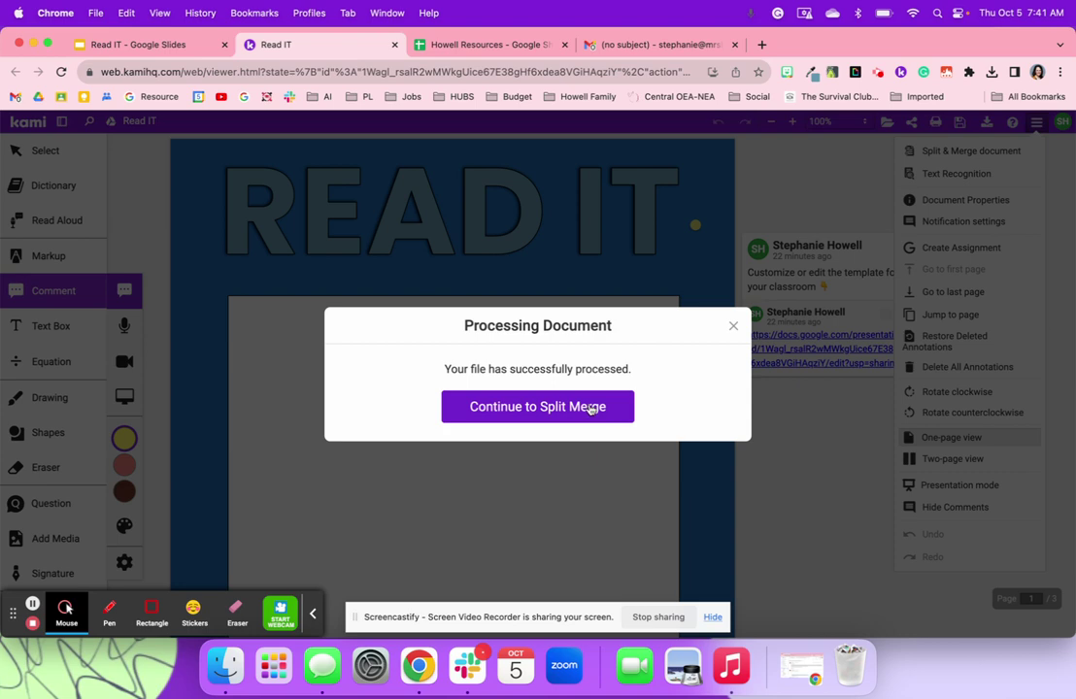
pyautogui.click(591, 410)
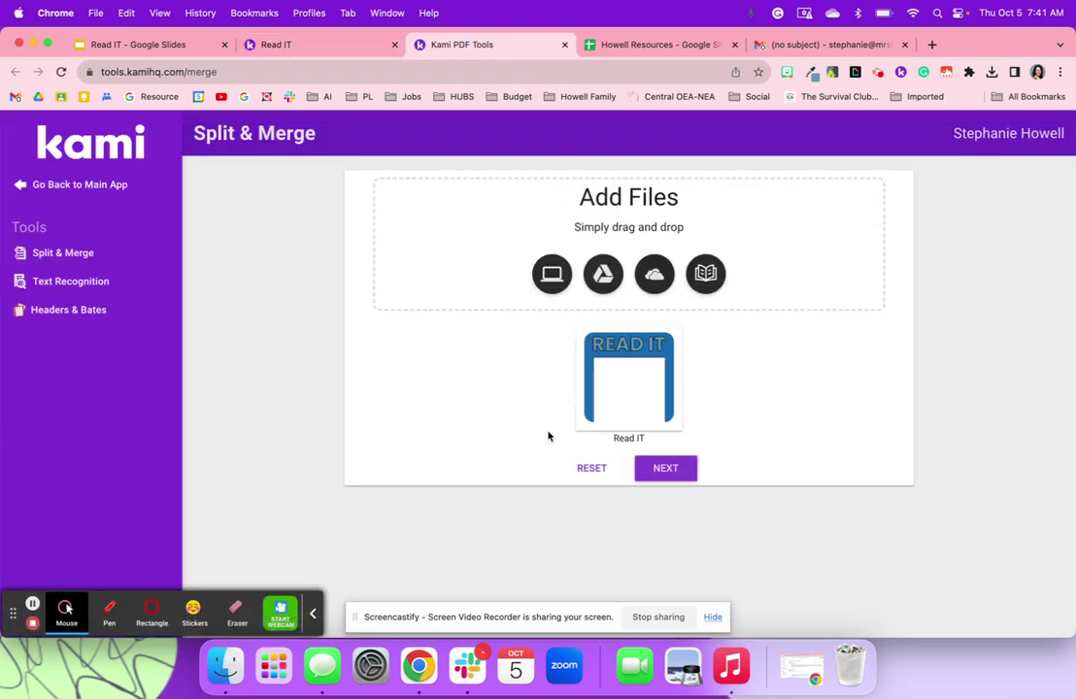
# Add the lesson-2657 United States Constitution PDF from Downloads and go on to arranging pages.
pyautogui.click(223, 666)
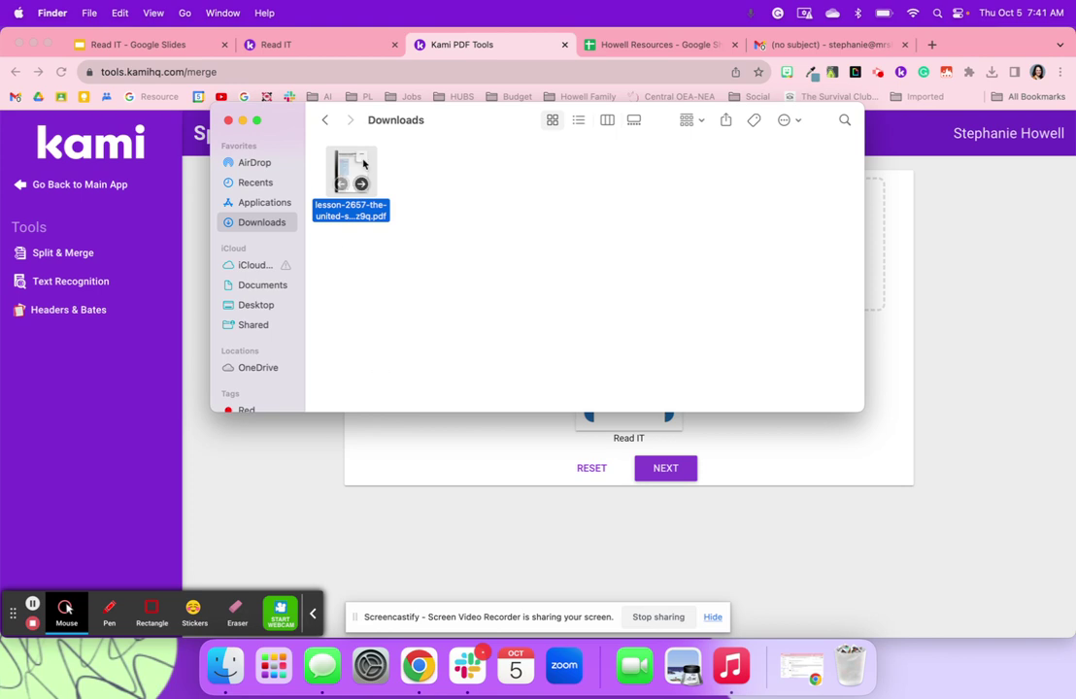
pyautogui.moveTo(355, 177); pyautogui.dragTo(543, 438)
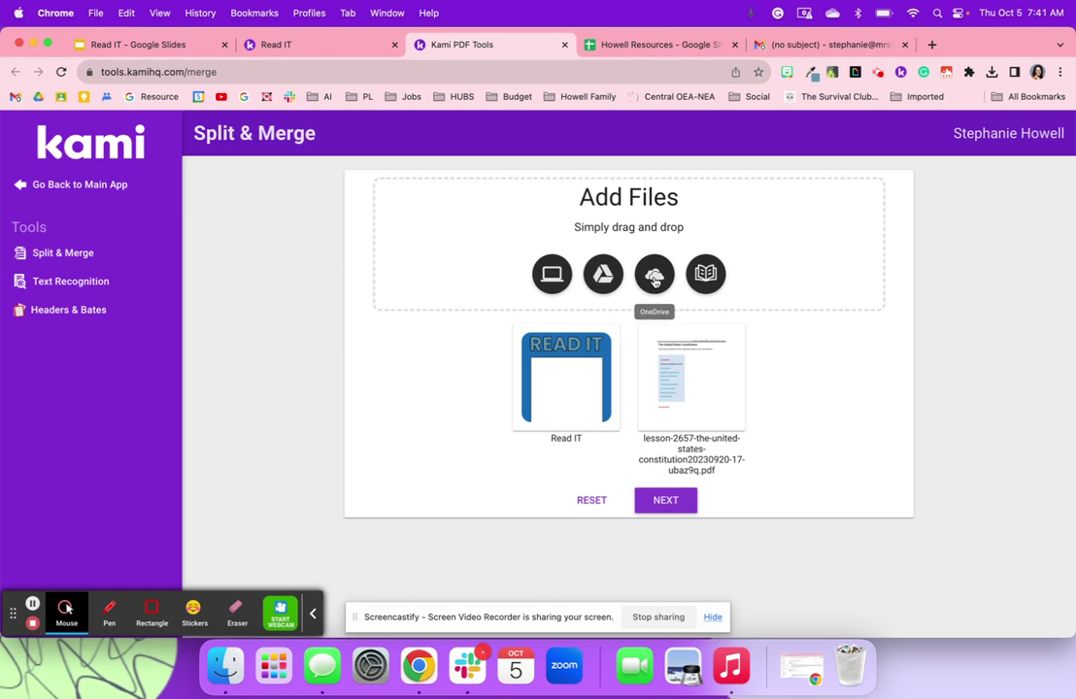
pyautogui.click(649, 508)
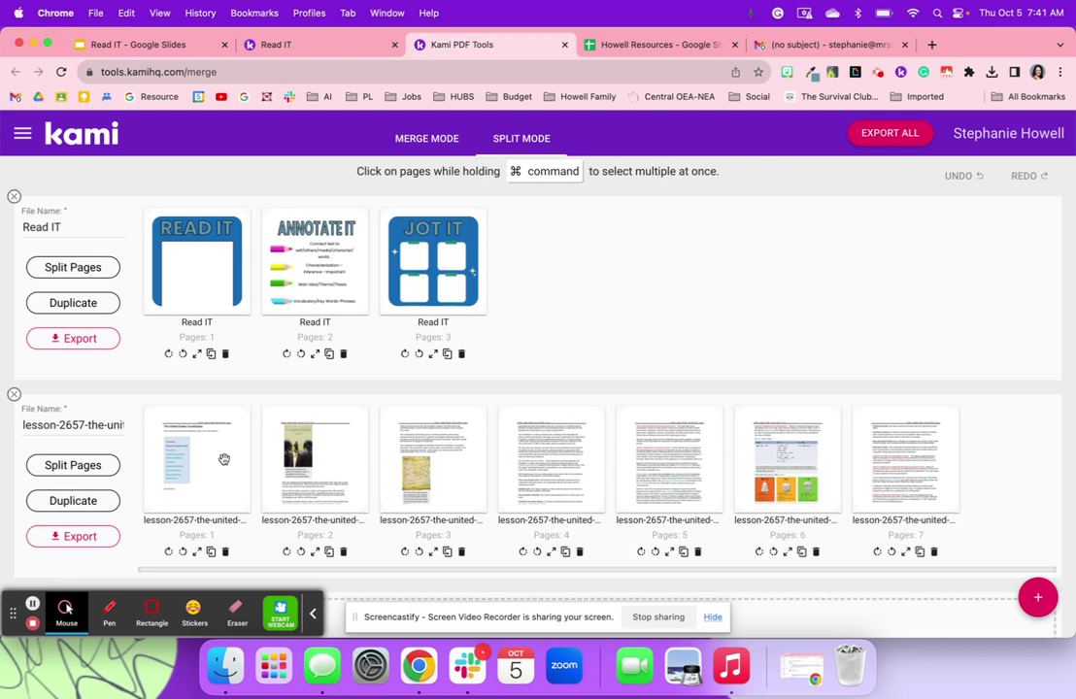
# Name the file 'Read IT- Group 1' and place all seven Constitution pages after the READ IT page.
pyautogui.click(93, 227)
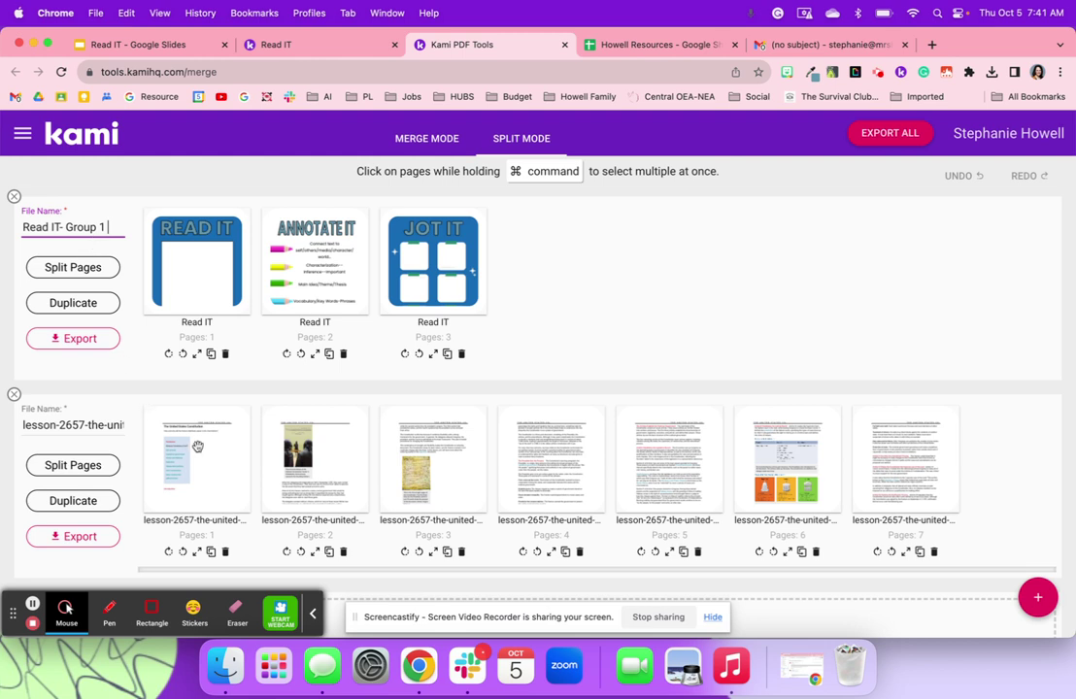
pyautogui.moveTo(199, 452); pyautogui.dragTo(462, 316)
pyautogui.moveTo(177, 415); pyautogui.dragTo(512, 305)
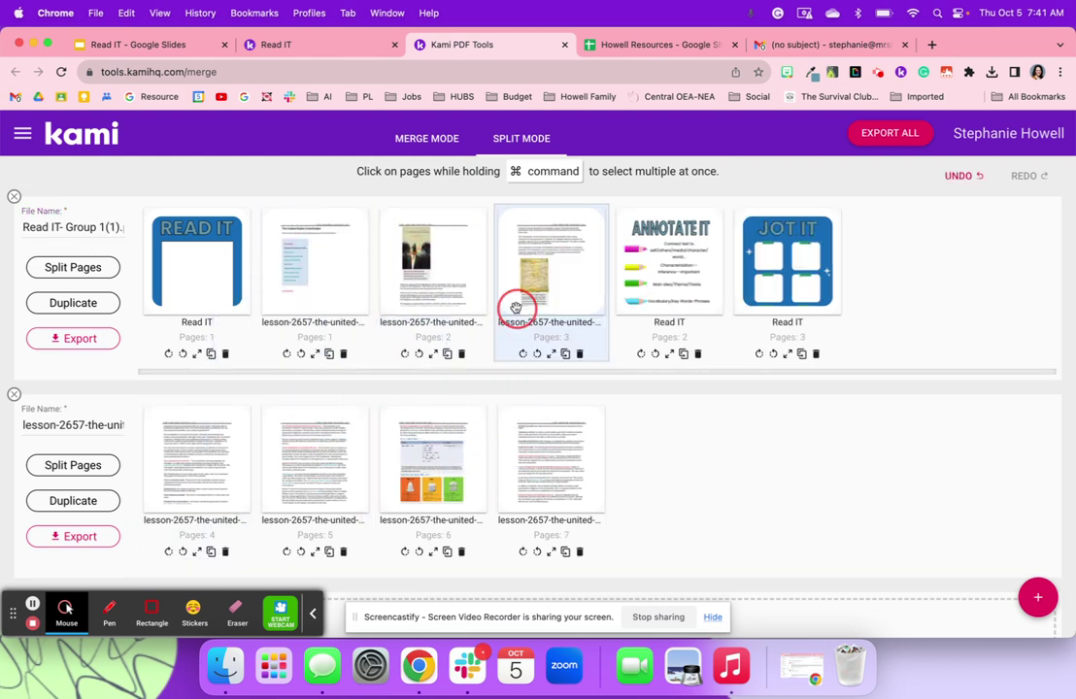
pyautogui.moveTo(185, 468); pyautogui.dragTo(648, 269)
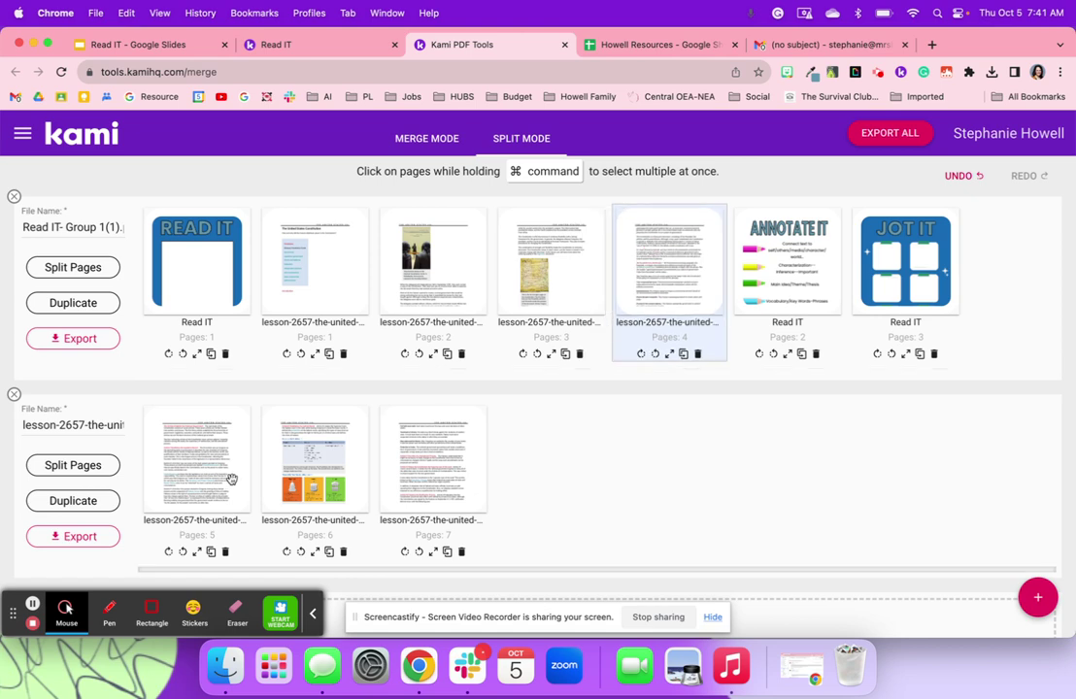
pyautogui.moveTo(230, 480); pyautogui.dragTo(797, 284)
pyautogui.moveTo(193, 496); pyautogui.dragTo(937, 262)
pyautogui.moveTo(217, 464); pyautogui.dragTo(824, 271)
pyautogui.hscroll(-3, 825, 271)
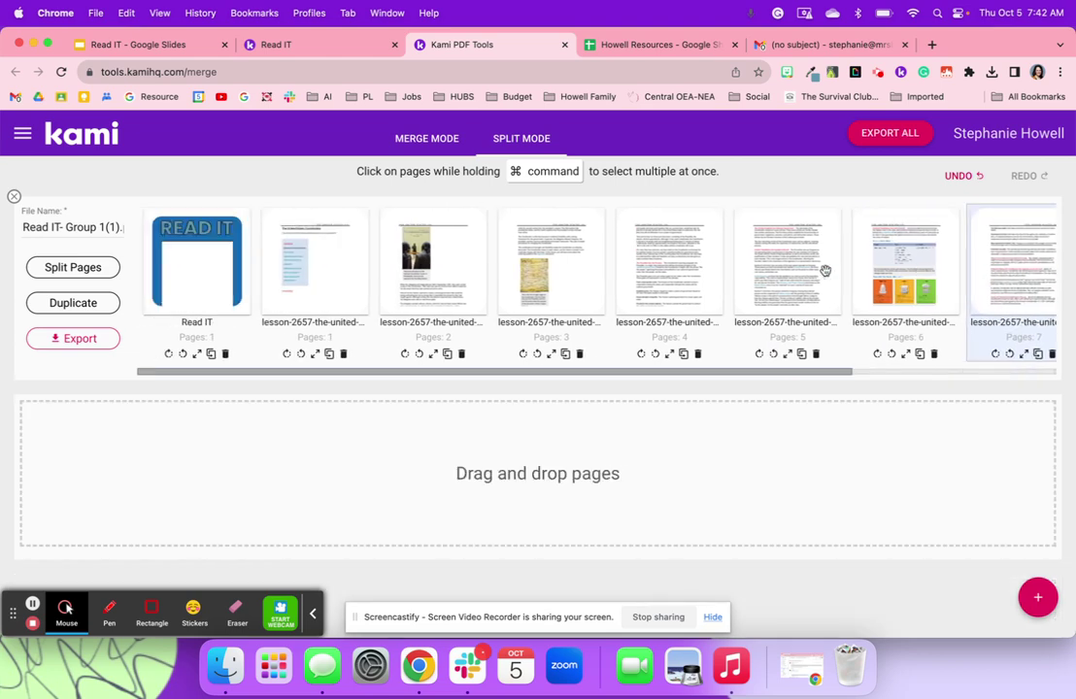
# Duplicate the merged Group 1 file and rename the copy 'Read it group 2'.
pyautogui.click(89, 303)
pyautogui.tripleClick(70, 424)
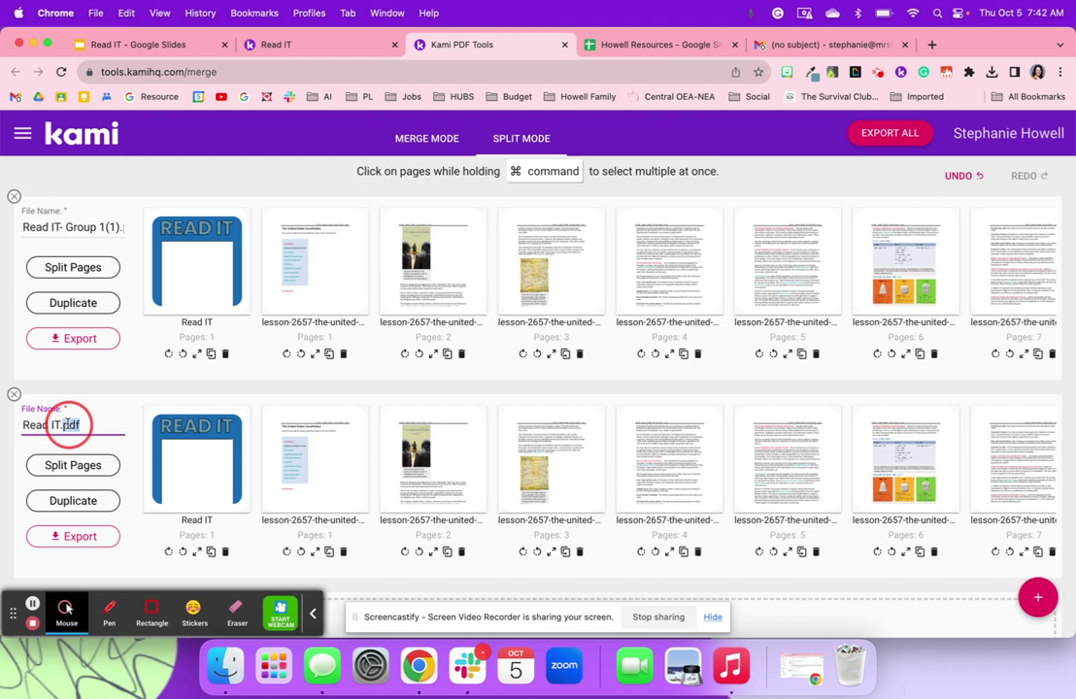
pyautogui.write('Read it grou')
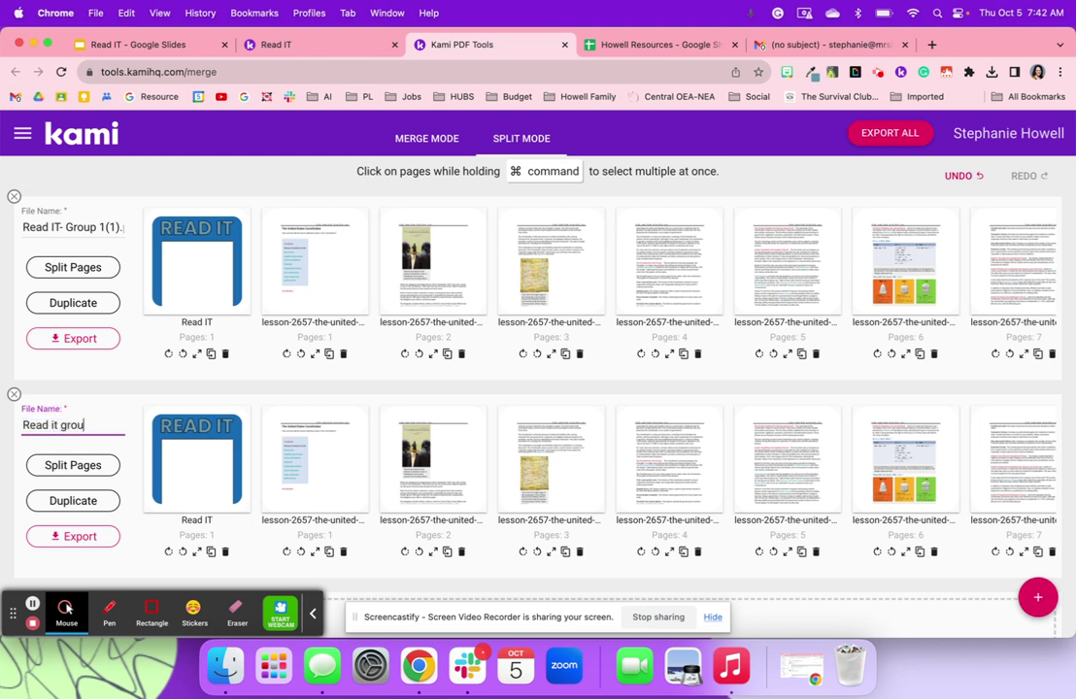
pyautogui.hscroll(3, 387, 459)
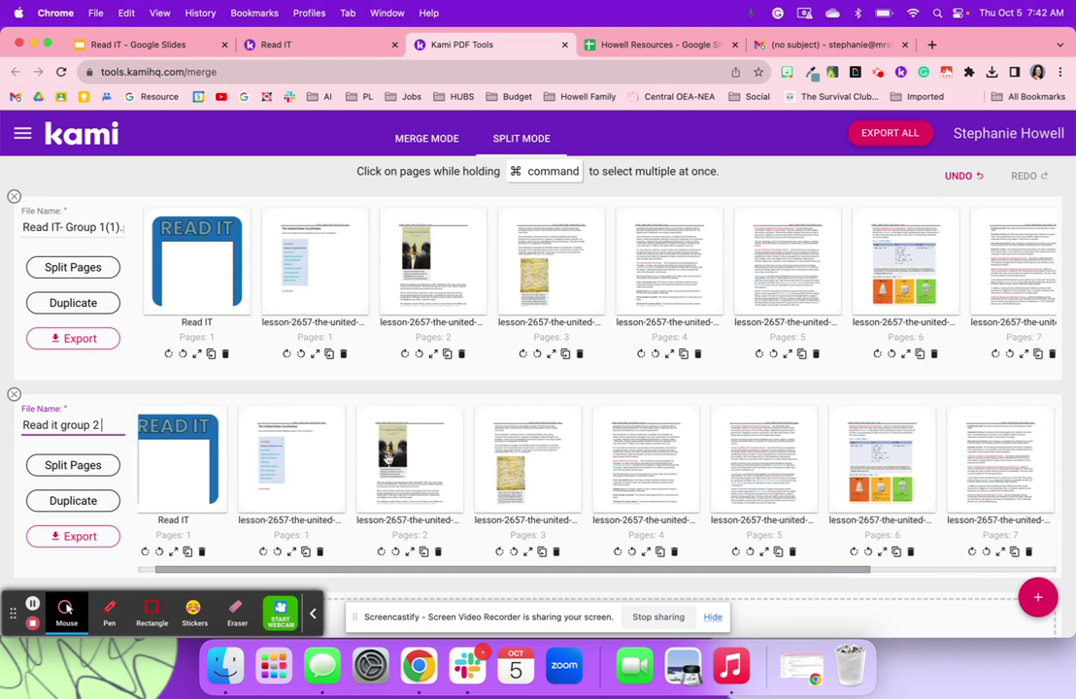
pyautogui.hscroll(2, 387, 459)
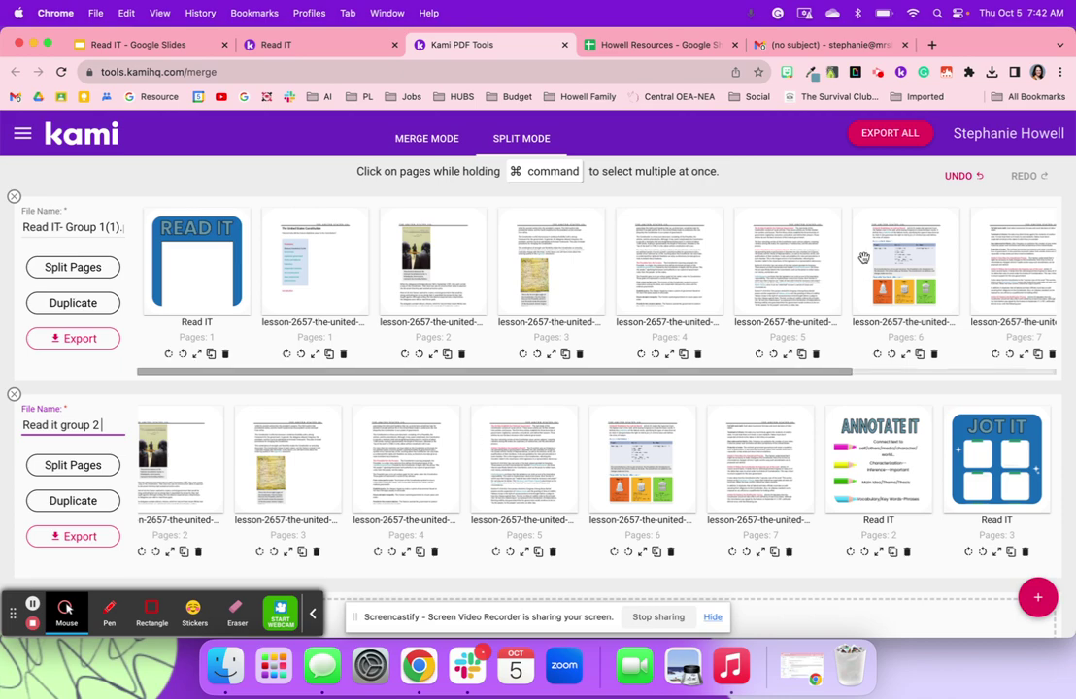
# Export only Read IT- Group 1(1) with Open In Kami and open the result in the viewer.
pyautogui.click(869, 135)
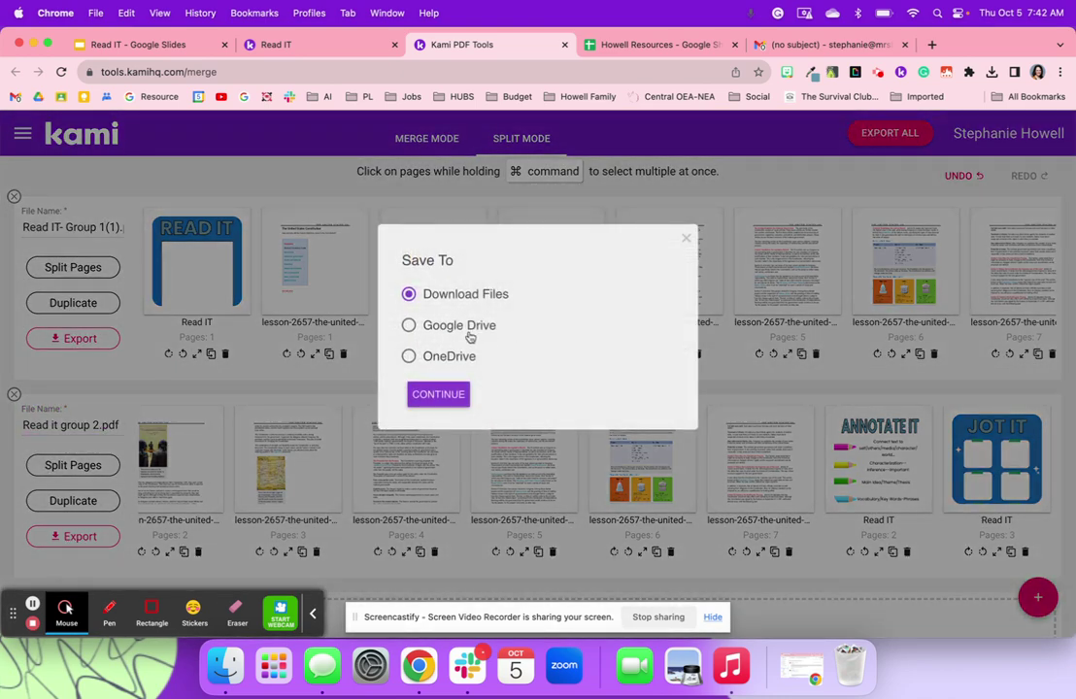
pyautogui.click(686, 239)
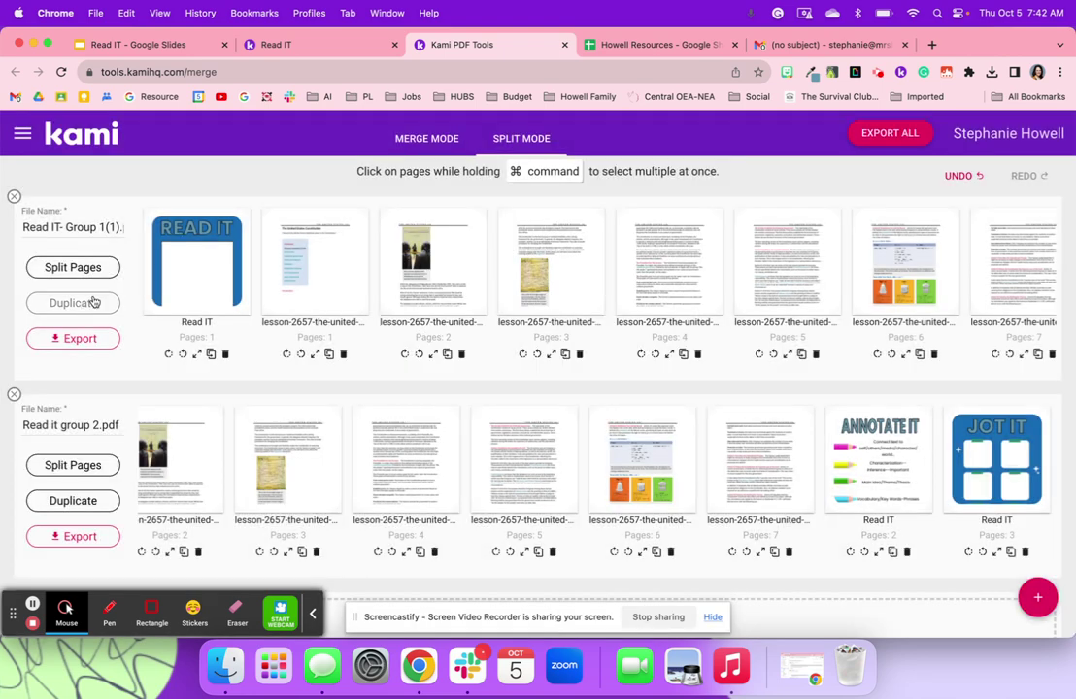
pyautogui.click(77, 338)
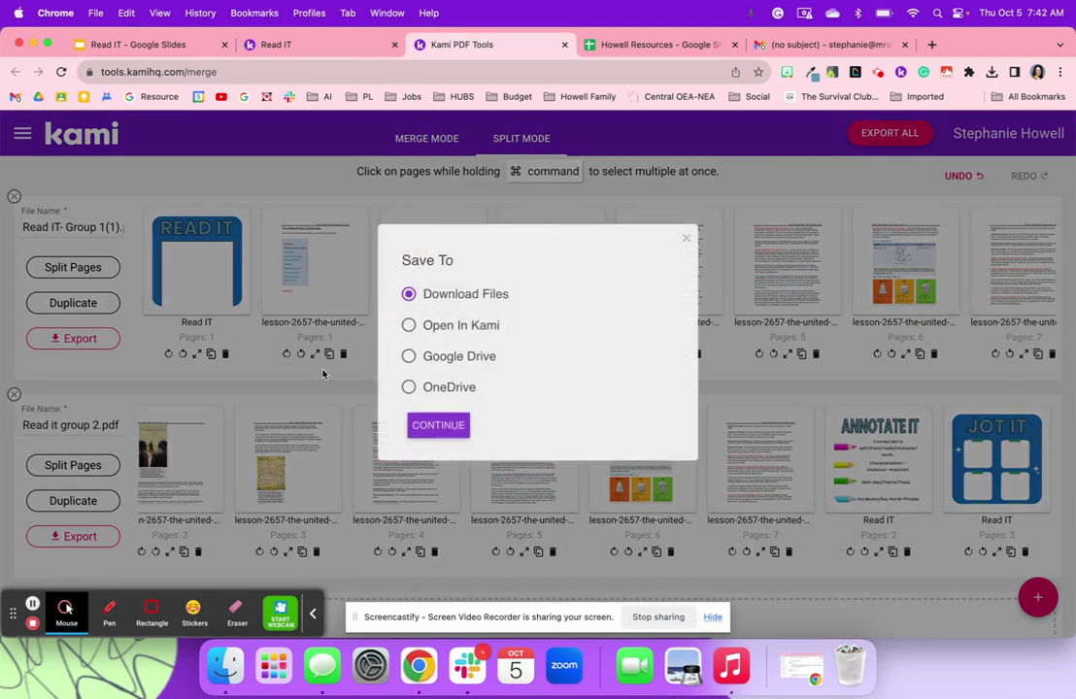
pyautogui.click(455, 322)
pyautogui.click(437, 427)
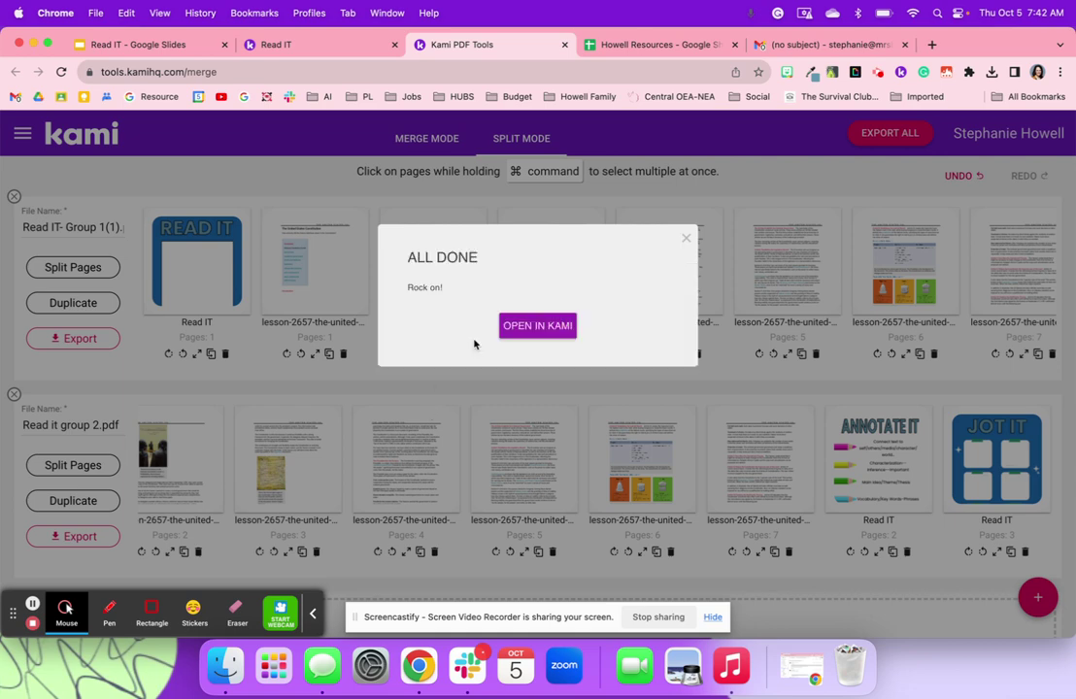
pyautogui.click(536, 327)
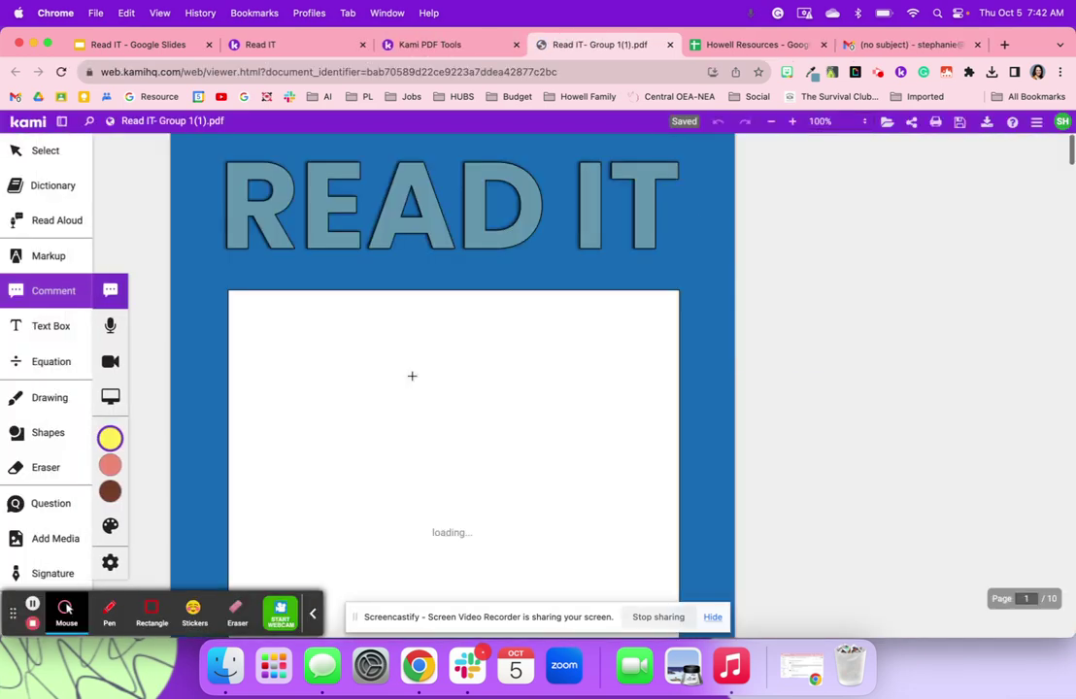
# Scroll the merged PDF down to page 3 with the delegates text.
pyautogui.scroll(-5, 412, 376)
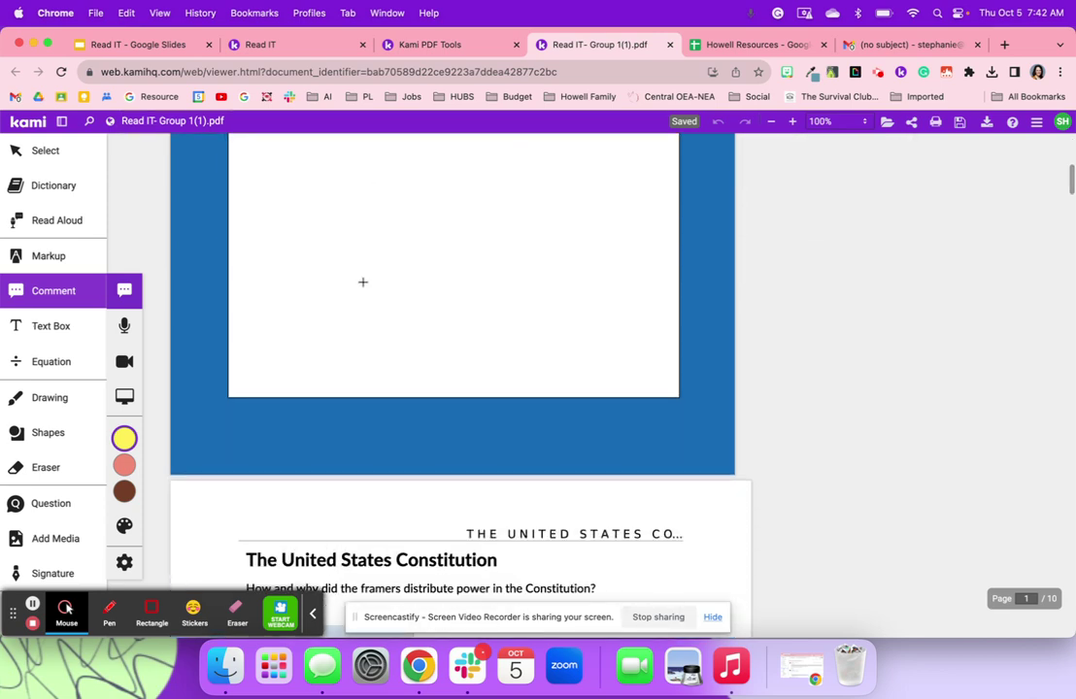
pyautogui.scroll(-10, 464, 372)
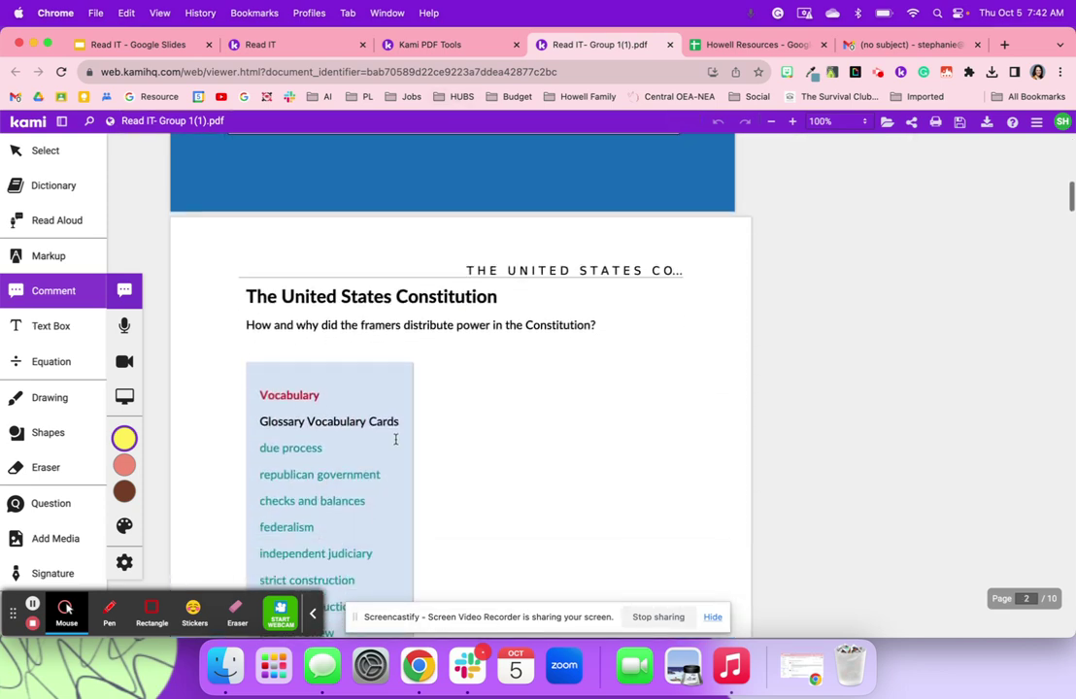
pyautogui.scroll(-10, 395, 439)
pyautogui.scroll(-10, 293, 436)
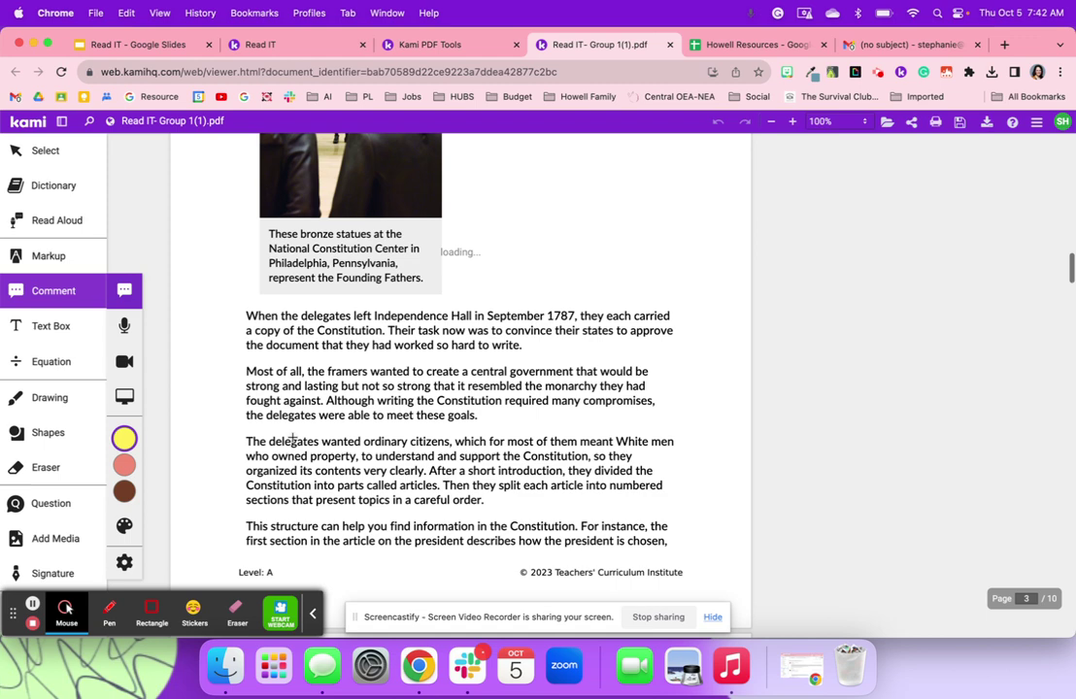
# Highlight in pink the delegates-leaving-Independence-Hall phrase and further phrases on pages 3 and 4.
pyautogui.click(78, 255)
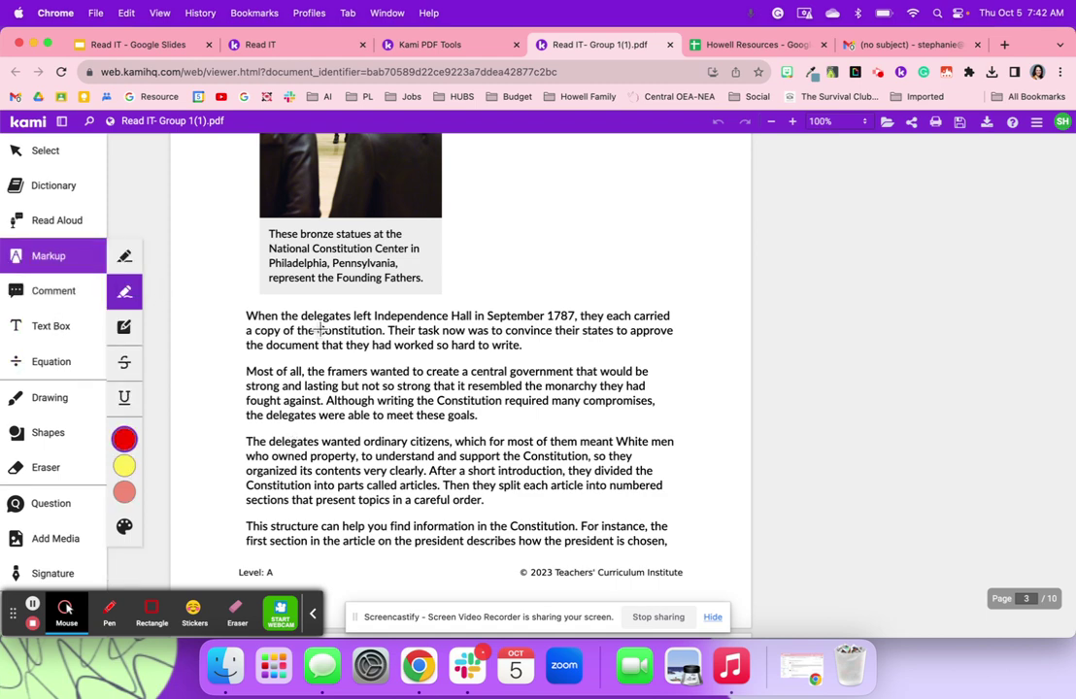
pyautogui.moveTo(279, 317)
pyautogui.mouseDown()
pyautogui.moveTo(449, 317)
pyautogui.moveTo(404, 345)
pyautogui.mouseUp()
pyautogui.moveTo(342, 386); pyautogui.dragTo(534, 386)
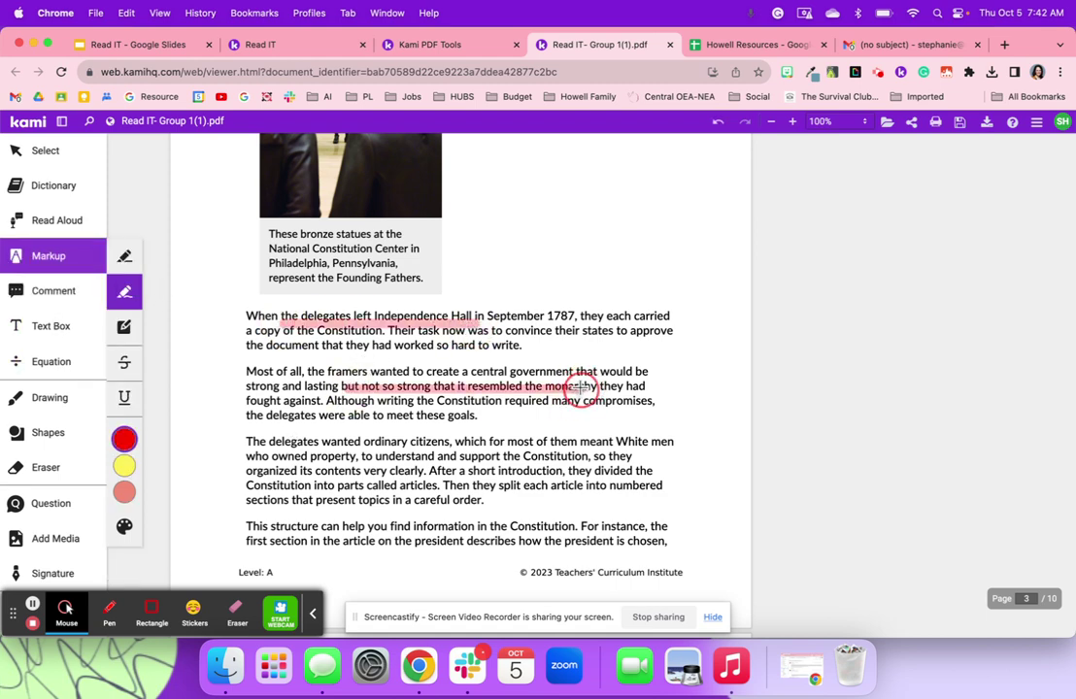
pyautogui.scroll(-8, 533, 386)
pyautogui.moveTo(452, 392); pyautogui.dragTo(612, 393)
pyautogui.scroll(-5, 612, 392)
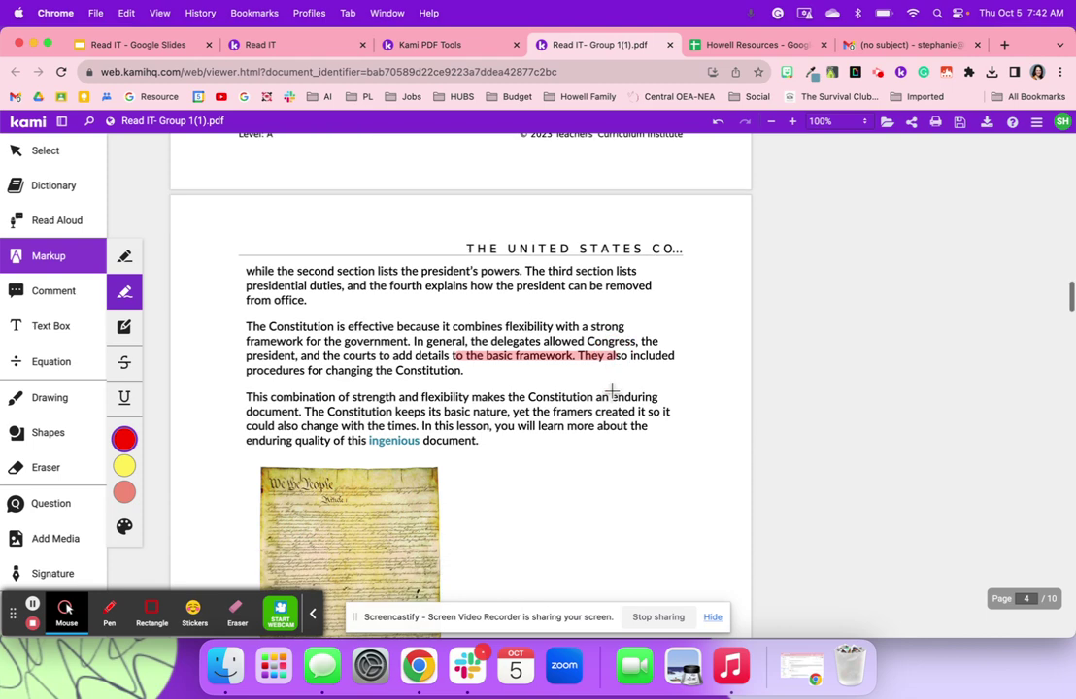
# Look up dictionary definitions of 'combination' and 'nature'.
pyautogui.click(65, 187)
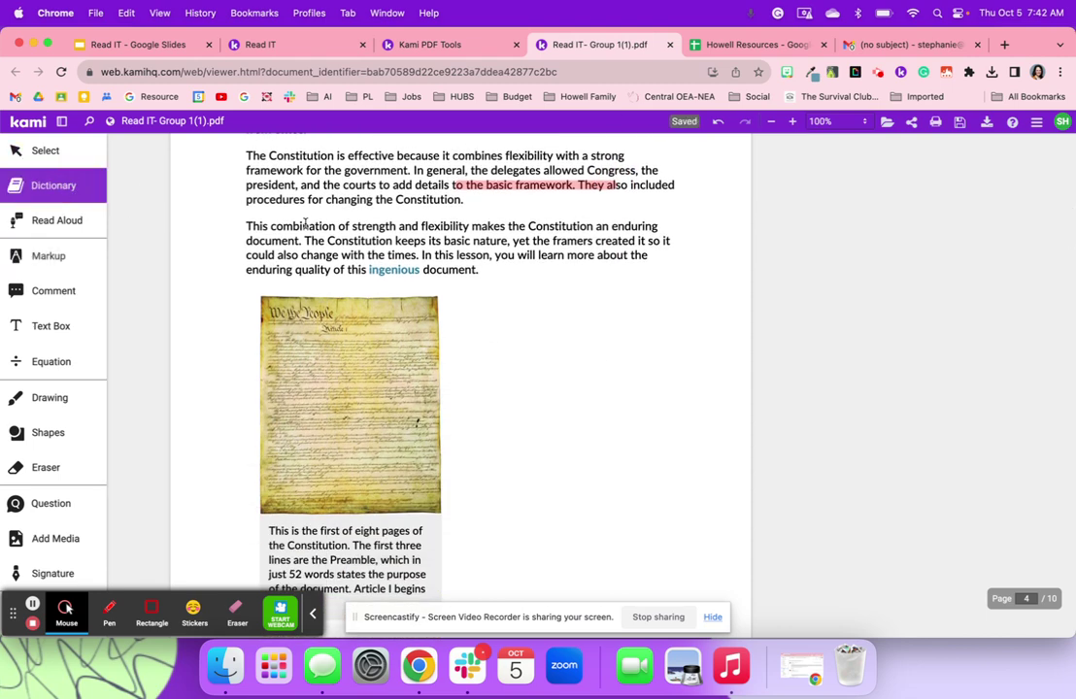
pyautogui.click(297, 226)
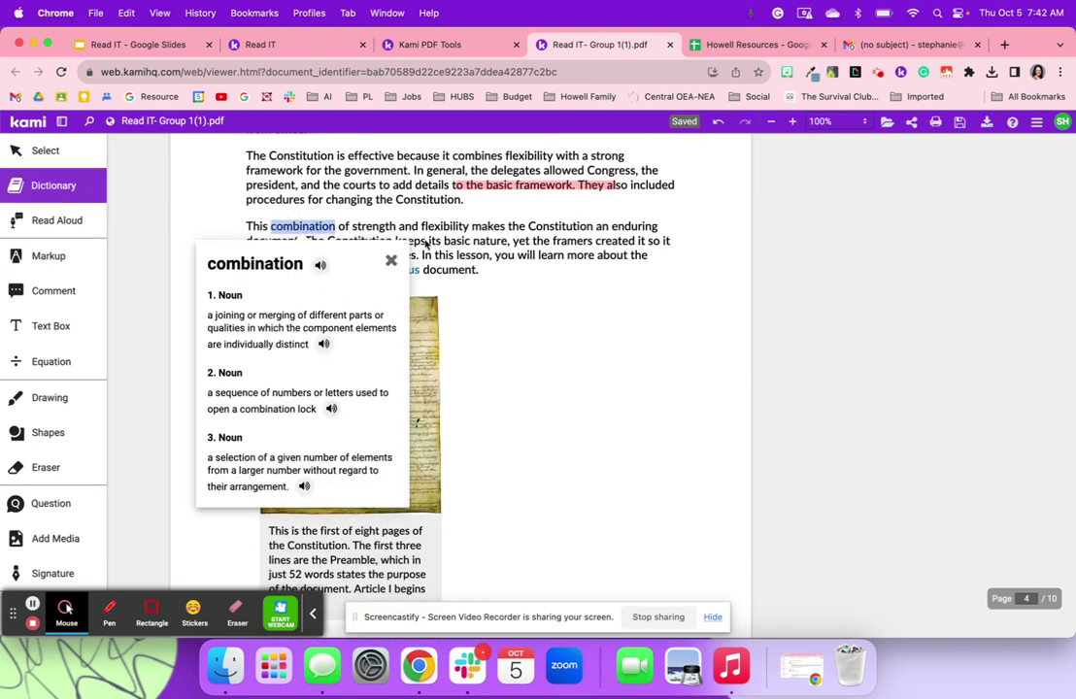
pyautogui.click(488, 241)
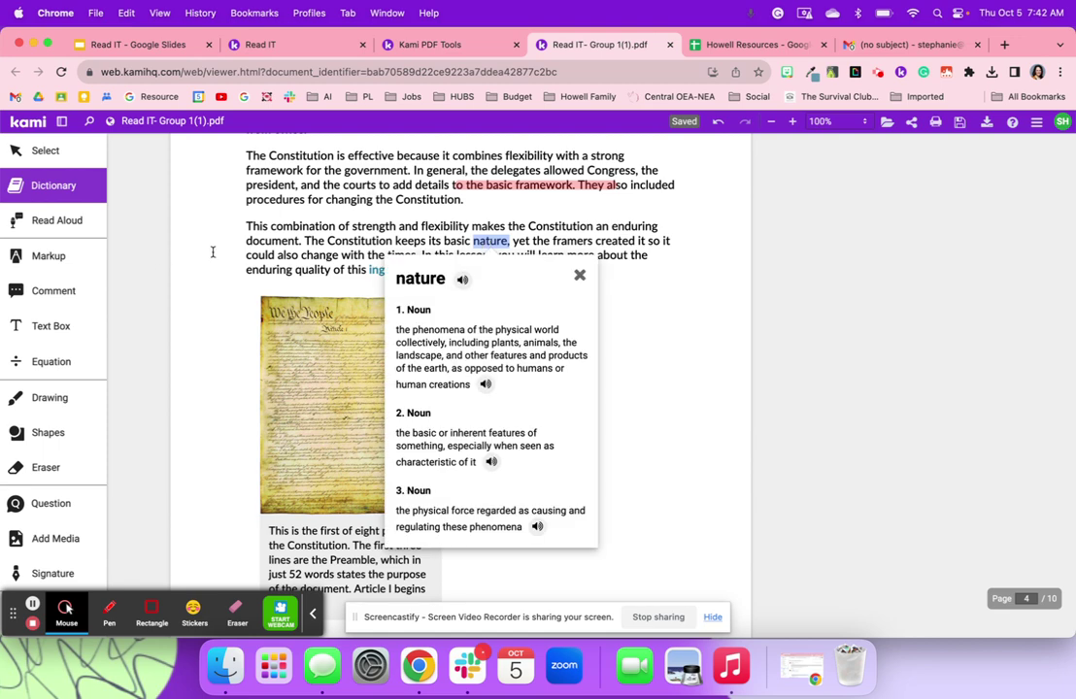
pyautogui.scroll(10, 319, 244)
pyautogui.scroll(-6, 320, 244)
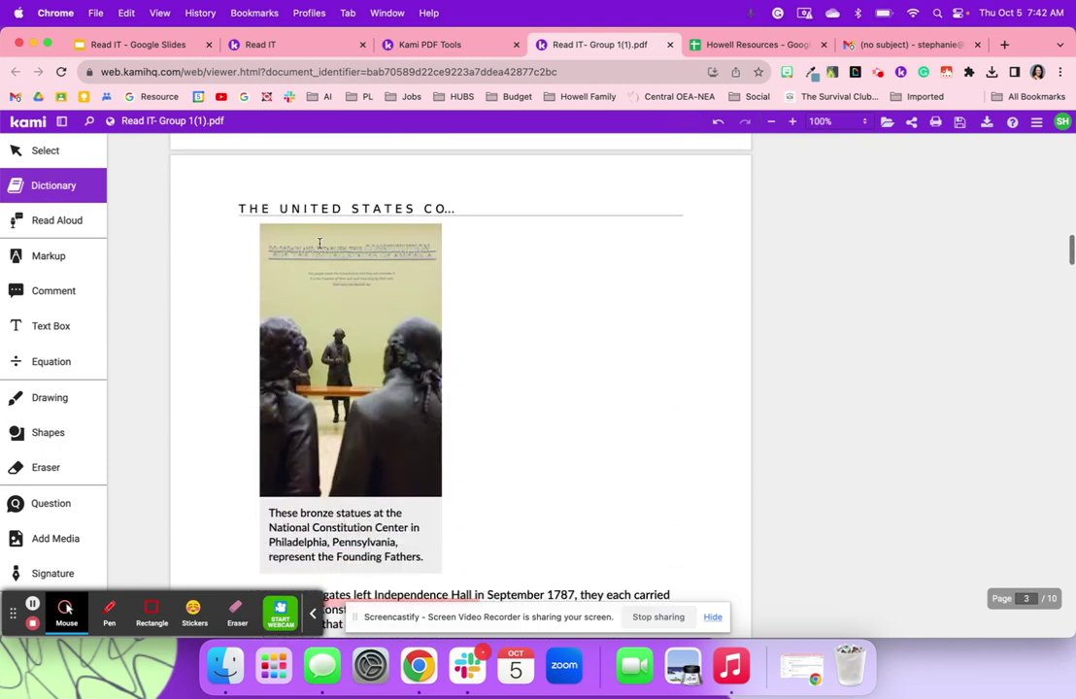
# Have the delegates-leaving-Independence-Hall paragraph read aloud, pause it, and return to page 3.
pyautogui.moveTo(247, 372); pyautogui.dragTo(557, 398)
pyautogui.click(57, 222)
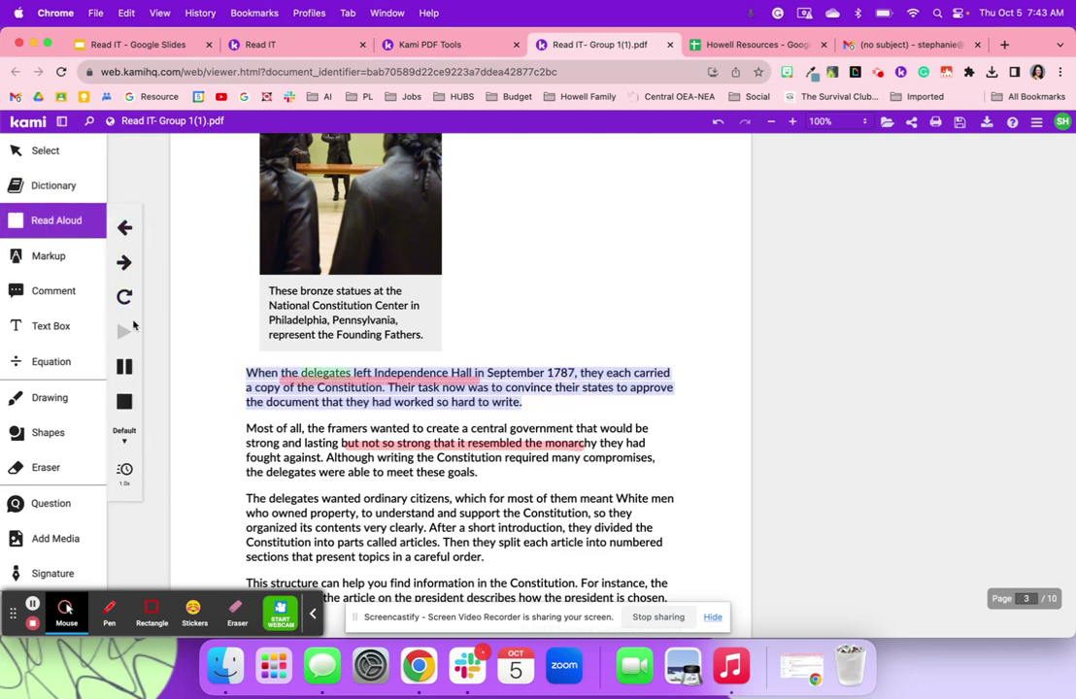
pyautogui.click(125, 366)
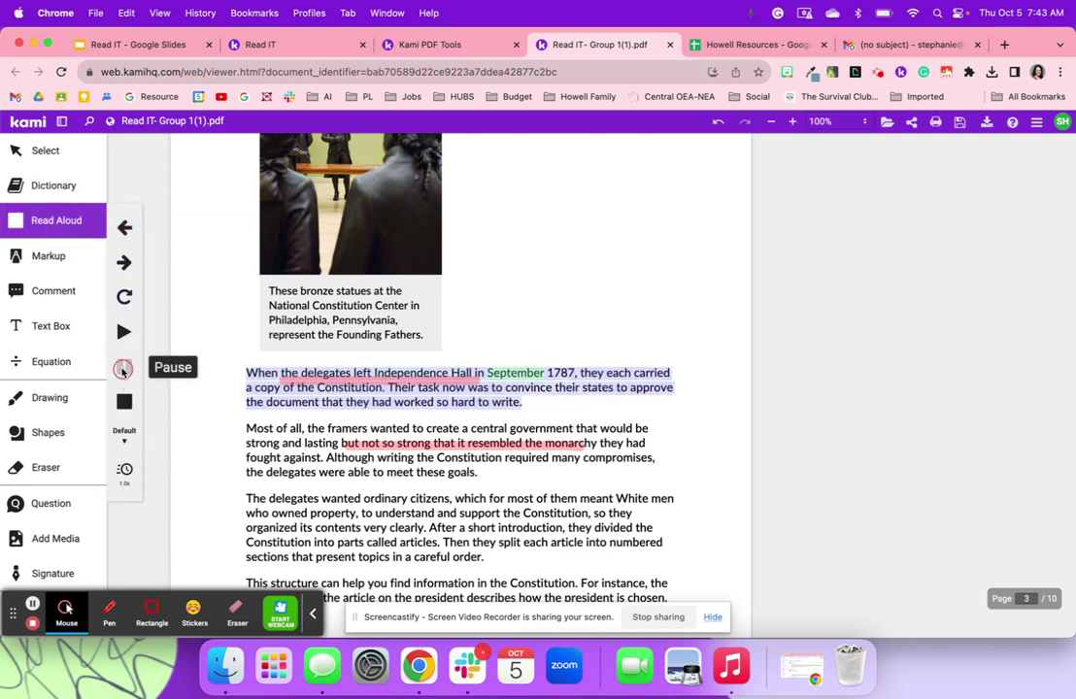
pyautogui.scroll(-5, 514, 338)
pyautogui.scroll(-15, 514, 338)
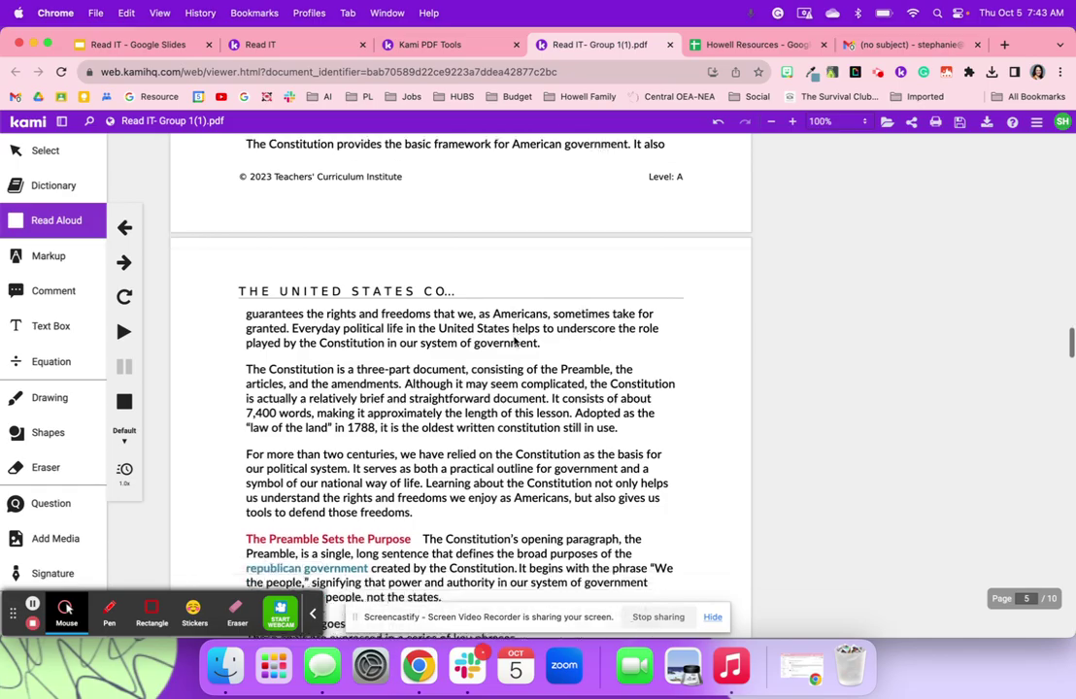
pyautogui.scroll(-10, 513, 340)
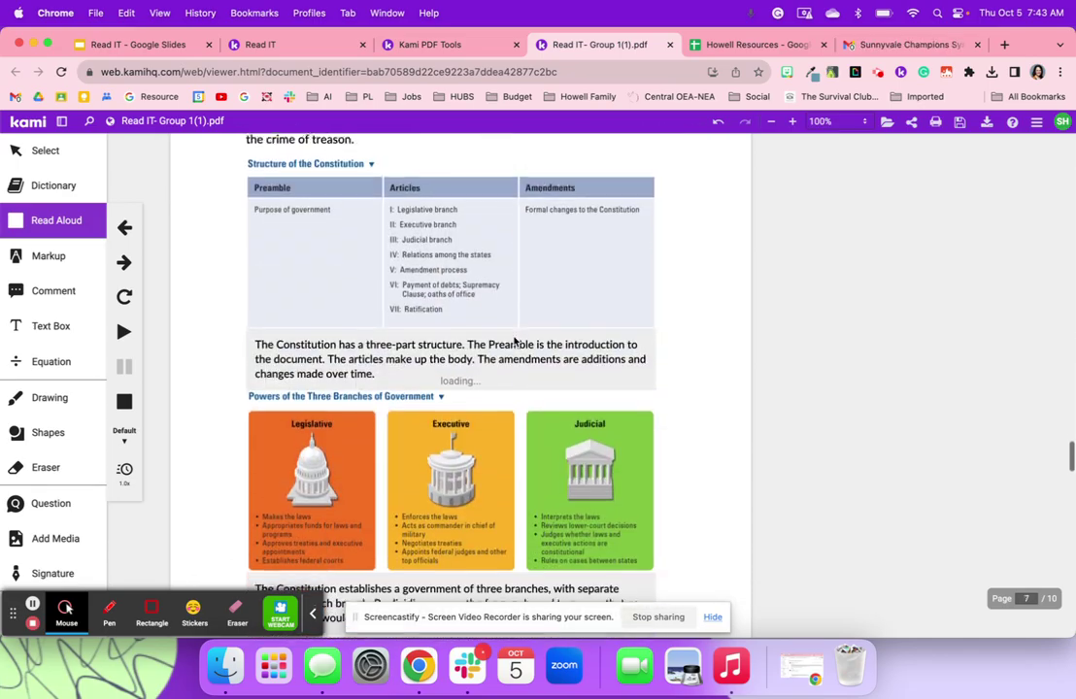
pyautogui.scroll(15, 516, 340)
pyautogui.scroll(20, 516, 340)
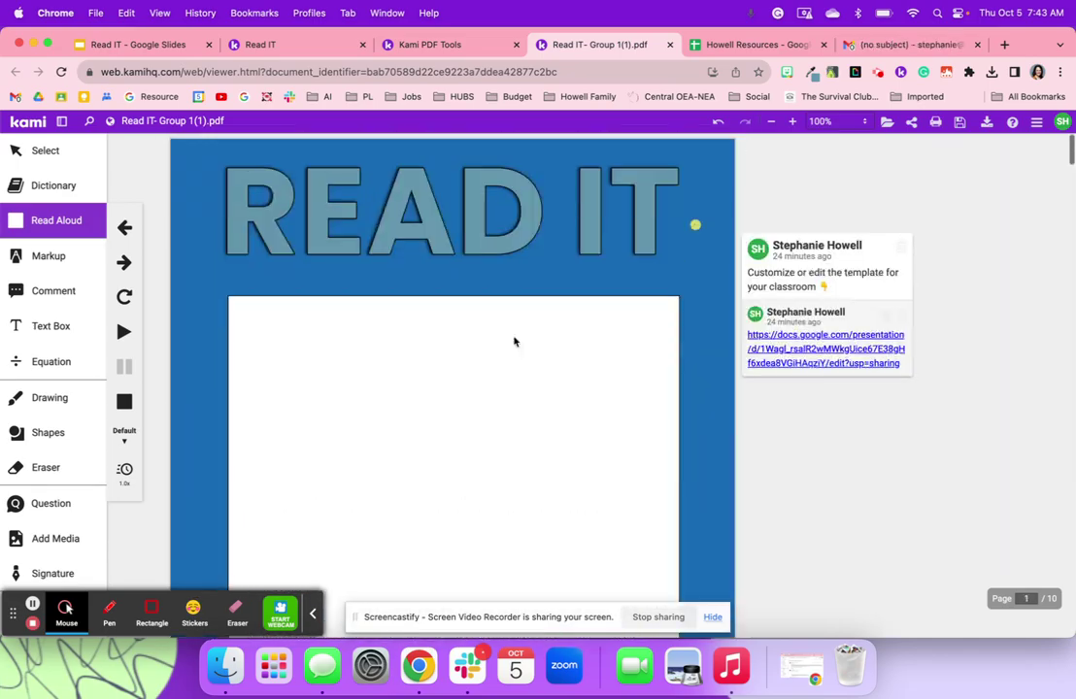
pyautogui.scroll(-20, 514, 340)
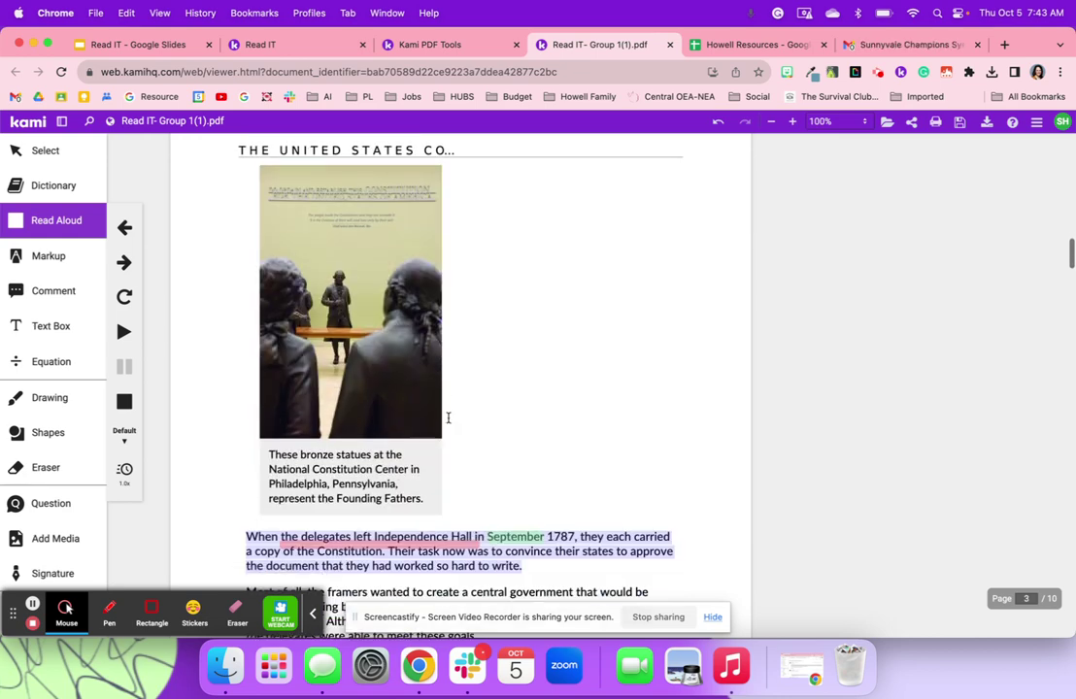
pyautogui.scroll(-3, 512, 336)
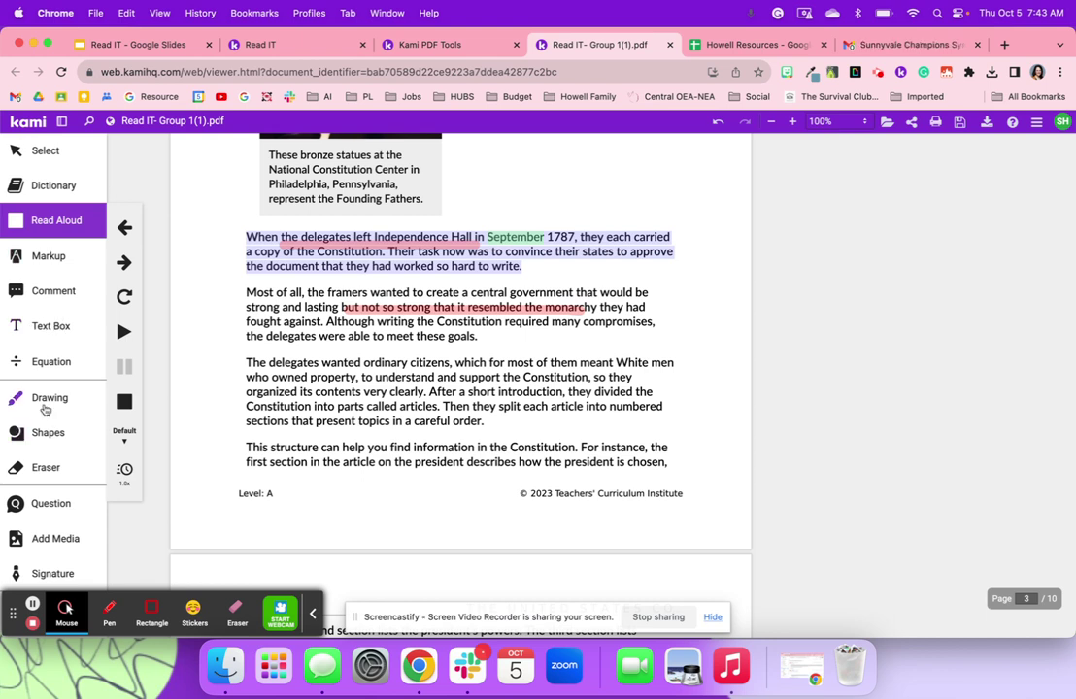
# Record a video comment beside the page 3 delegates paragraph, then delete it.
pyautogui.click(43, 291)
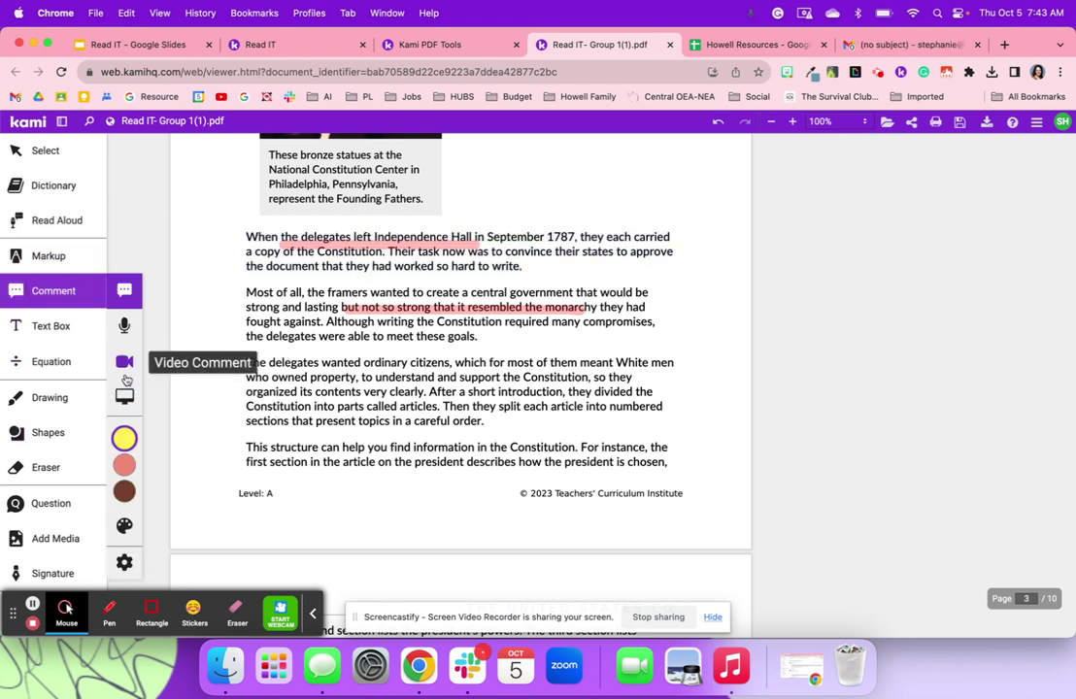
pyautogui.click(124, 366)
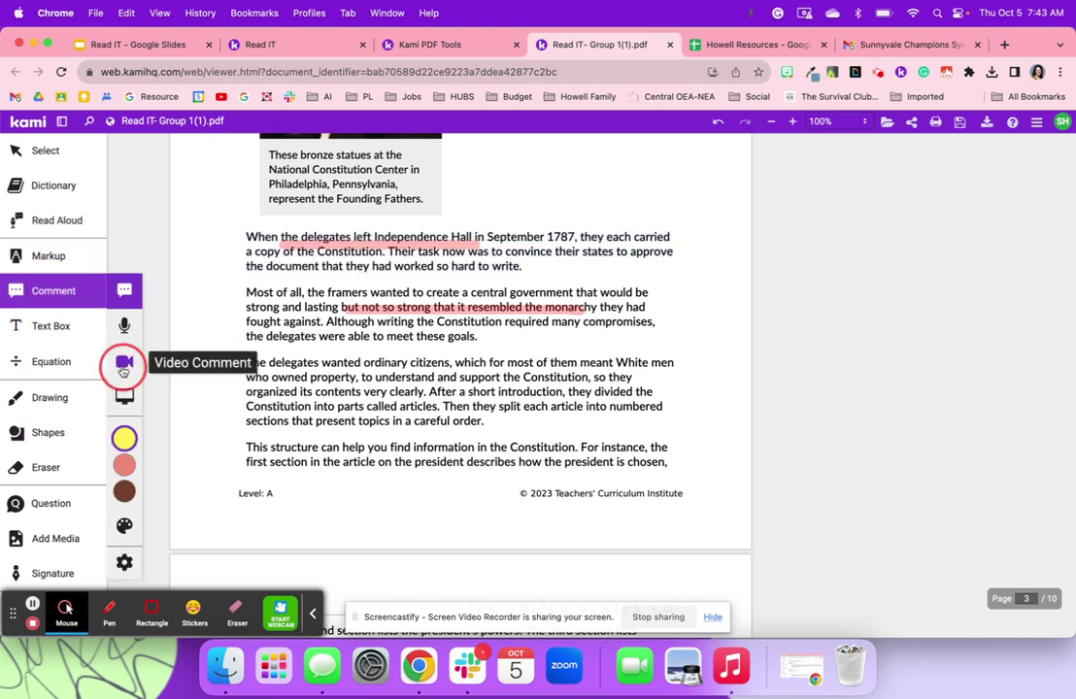
pyautogui.click(708, 245)
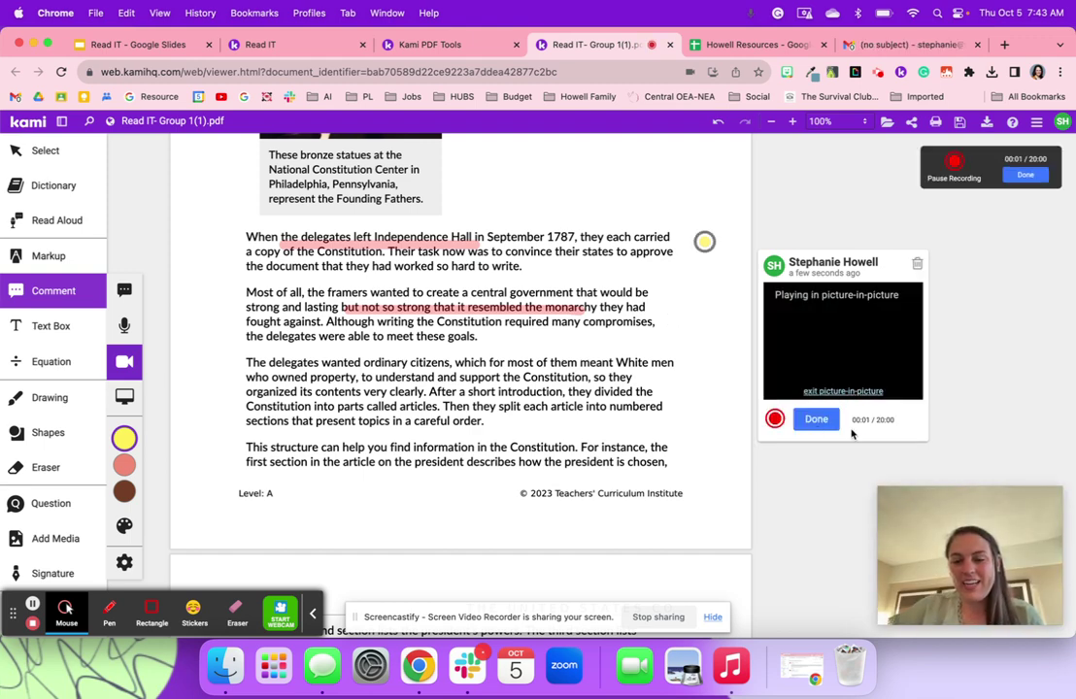
pyautogui.click(816, 419)
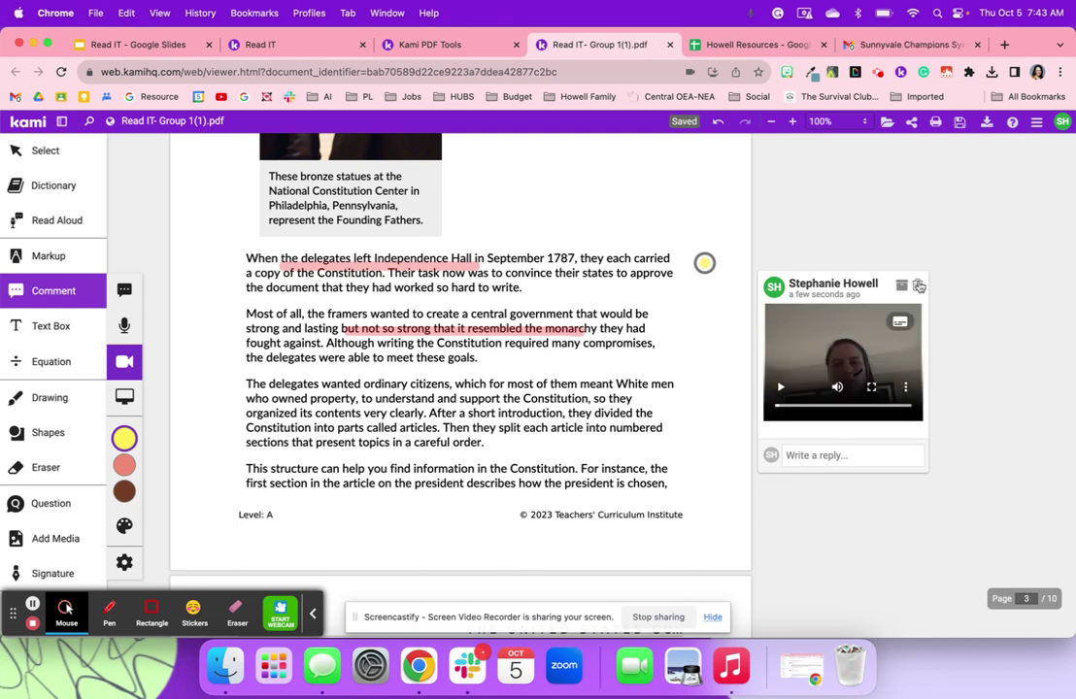
pyautogui.click(919, 286)
pyautogui.scroll(-5, 467, 483)
# Add a red 'Ideas' text box in the top-left card on the JOT IT page 10.
pyautogui.scroll(-15, 467, 483)
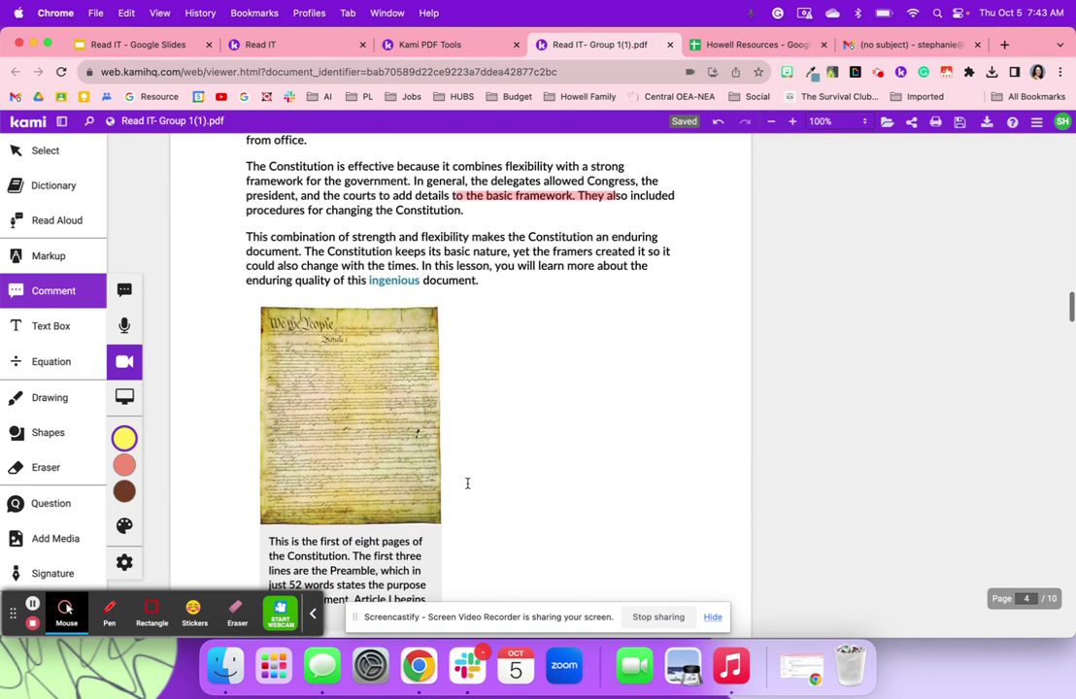
pyautogui.scroll(-20, 467, 483)
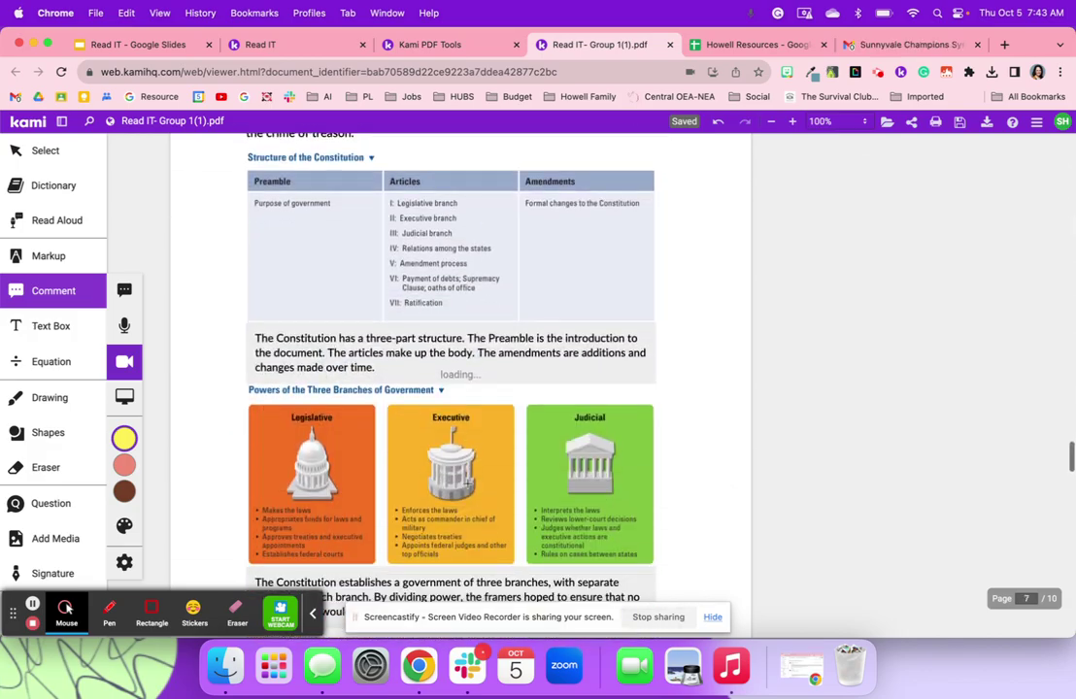
pyautogui.scroll(5, 468, 483)
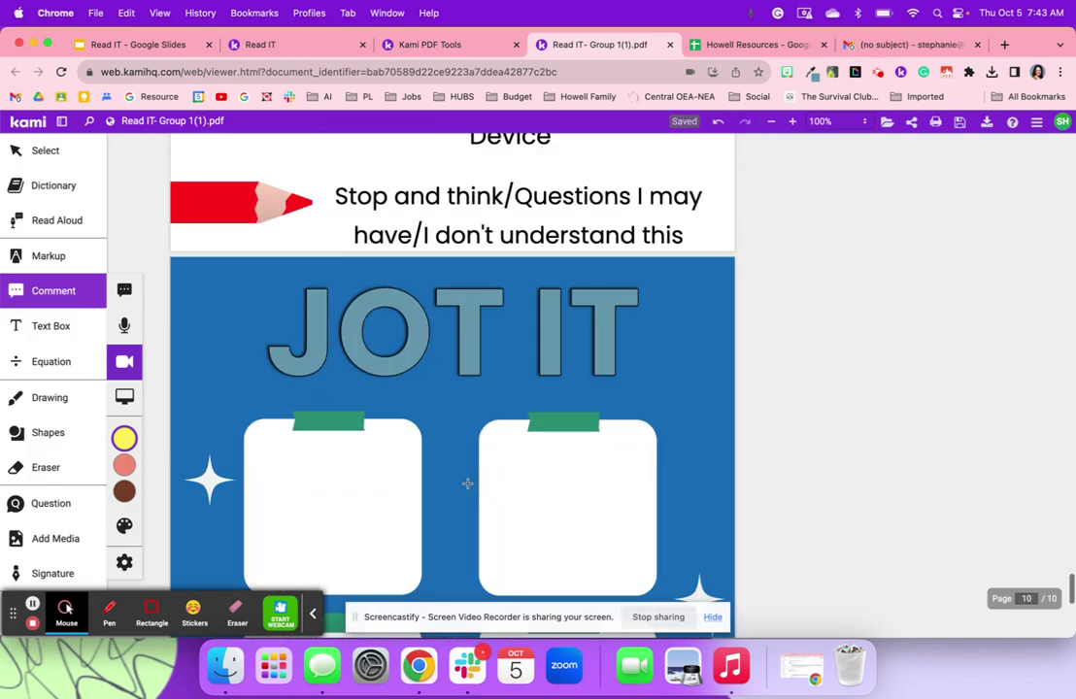
pyautogui.scroll(-3, 249, 442)
pyautogui.click(59, 328)
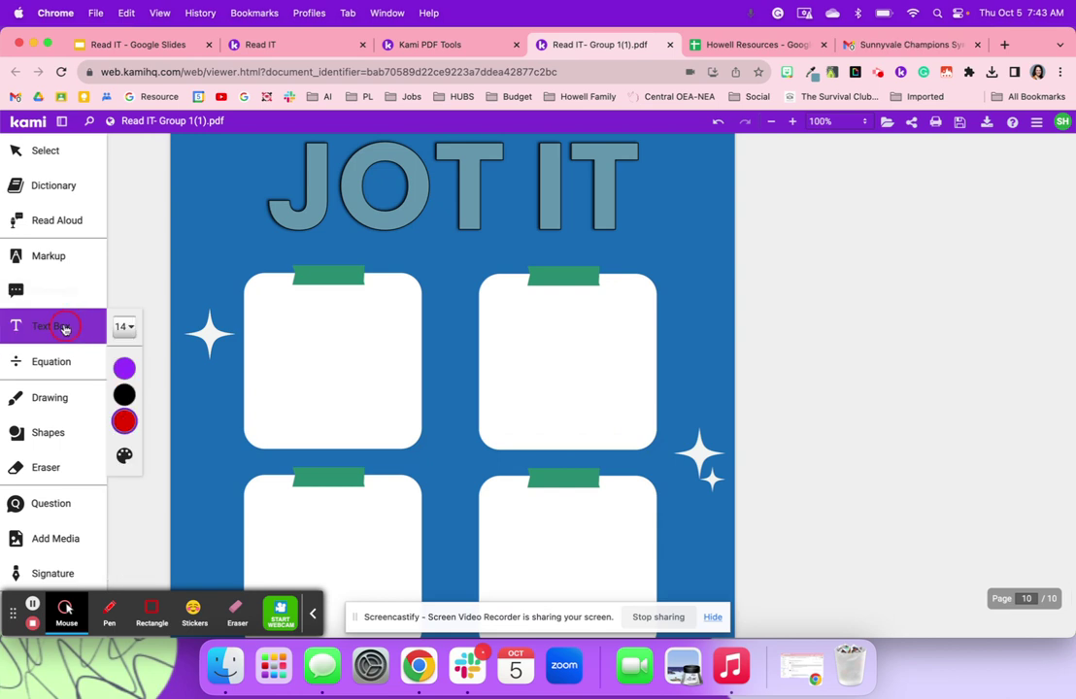
pyautogui.click(290, 335)
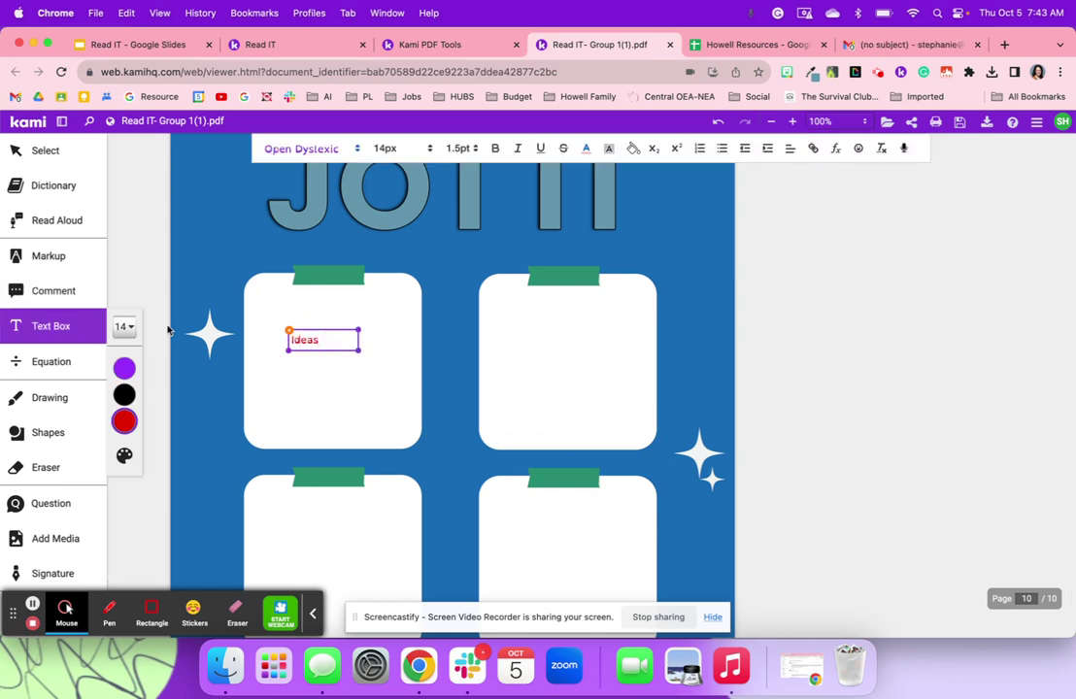
# Start recording a voice comment placed between the top two cards.
pyautogui.click(23, 289)
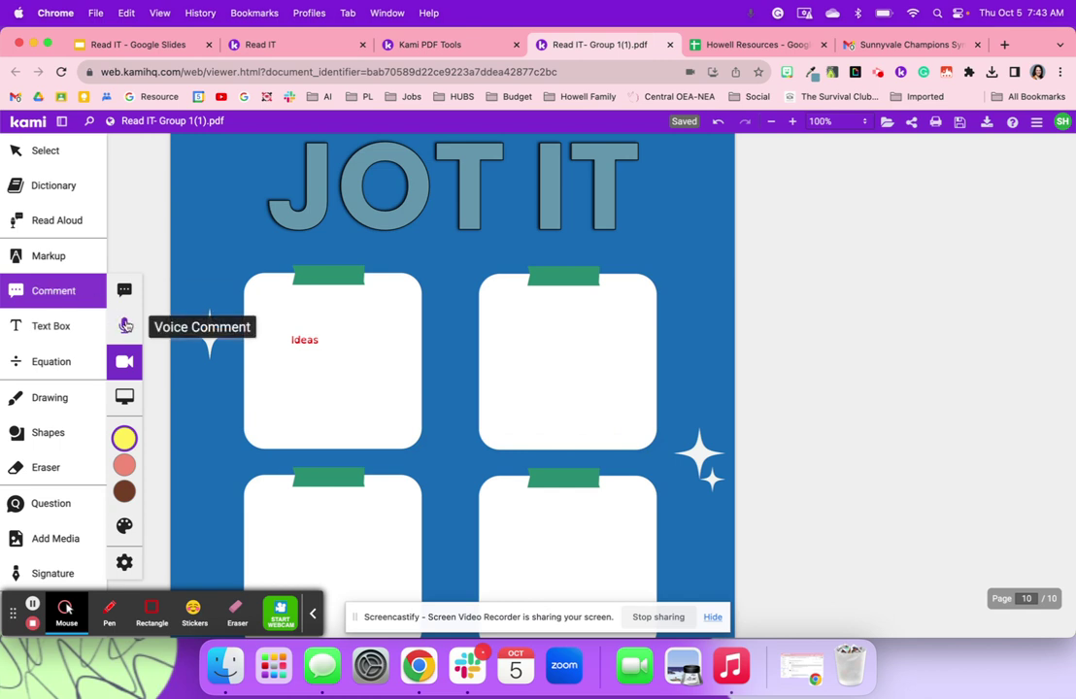
pyautogui.click(125, 326)
pyautogui.click(470, 336)
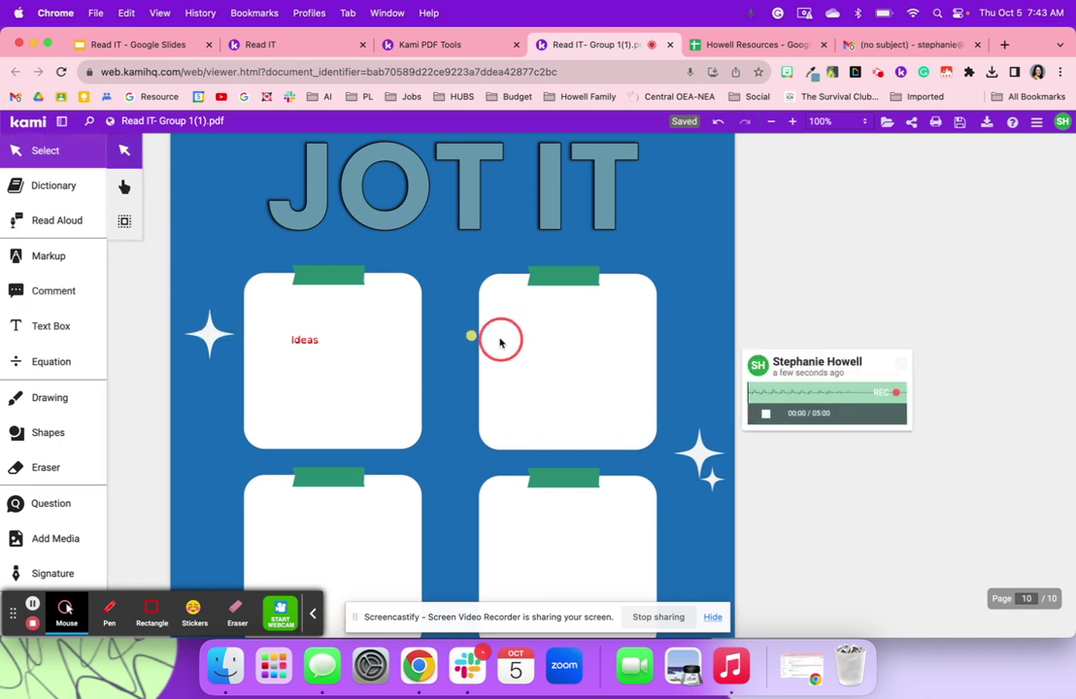
# Stop the voice comment at 11 seconds, open its reply box, then choose a Screen Capture comment.
pyautogui.scroll(-2, 507, 339)
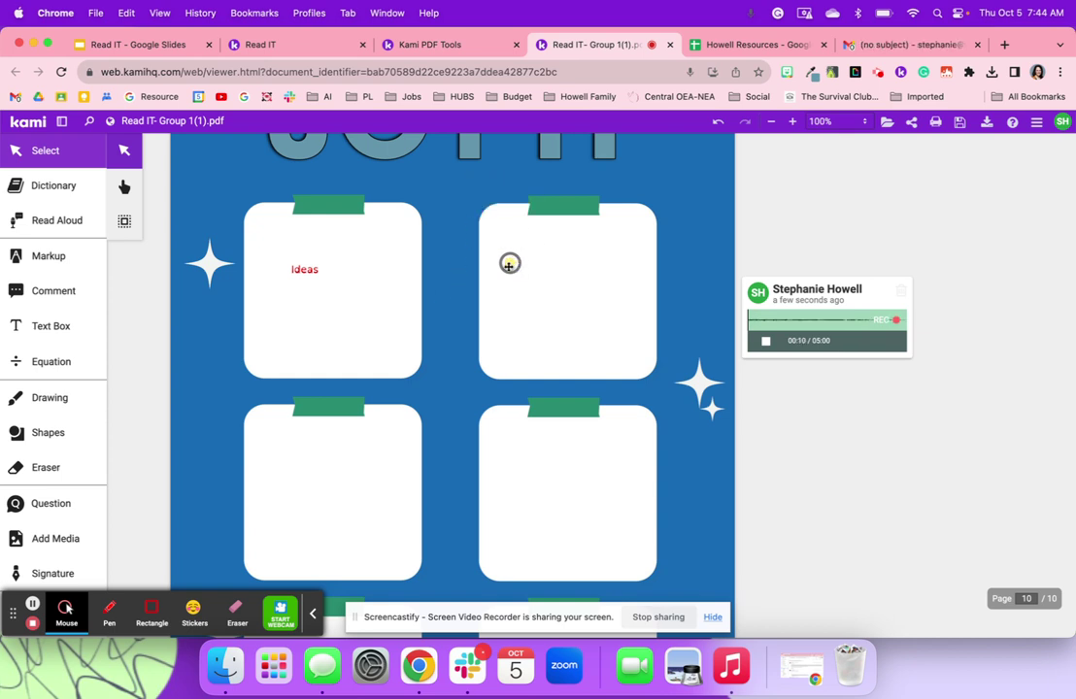
pyautogui.click(767, 341)
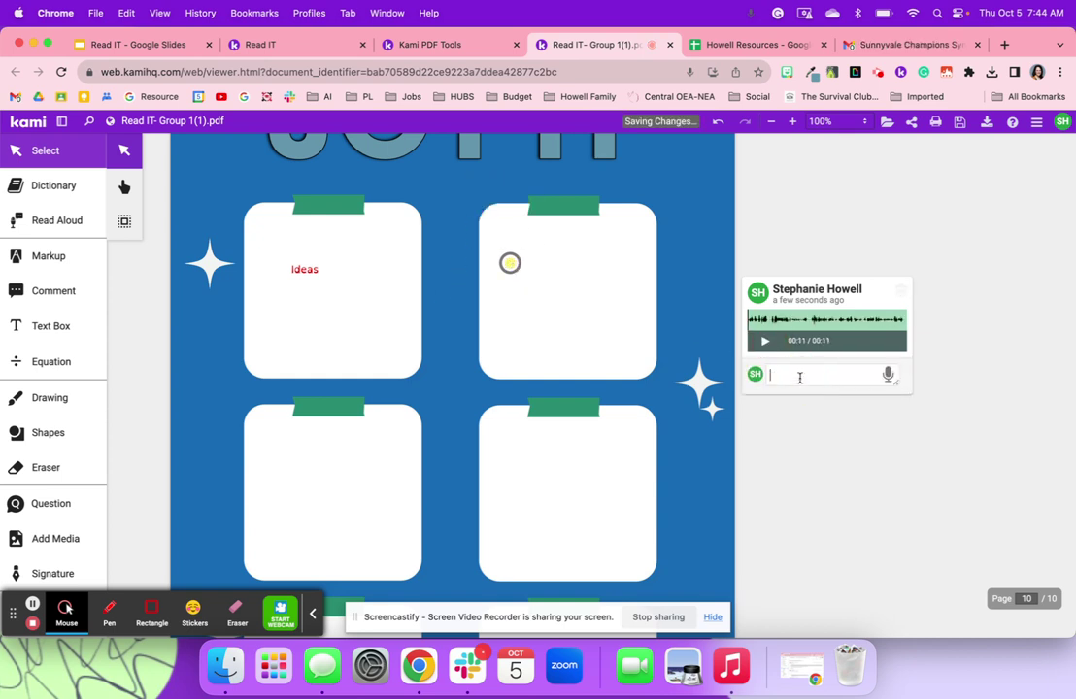
pyautogui.click(829, 383)
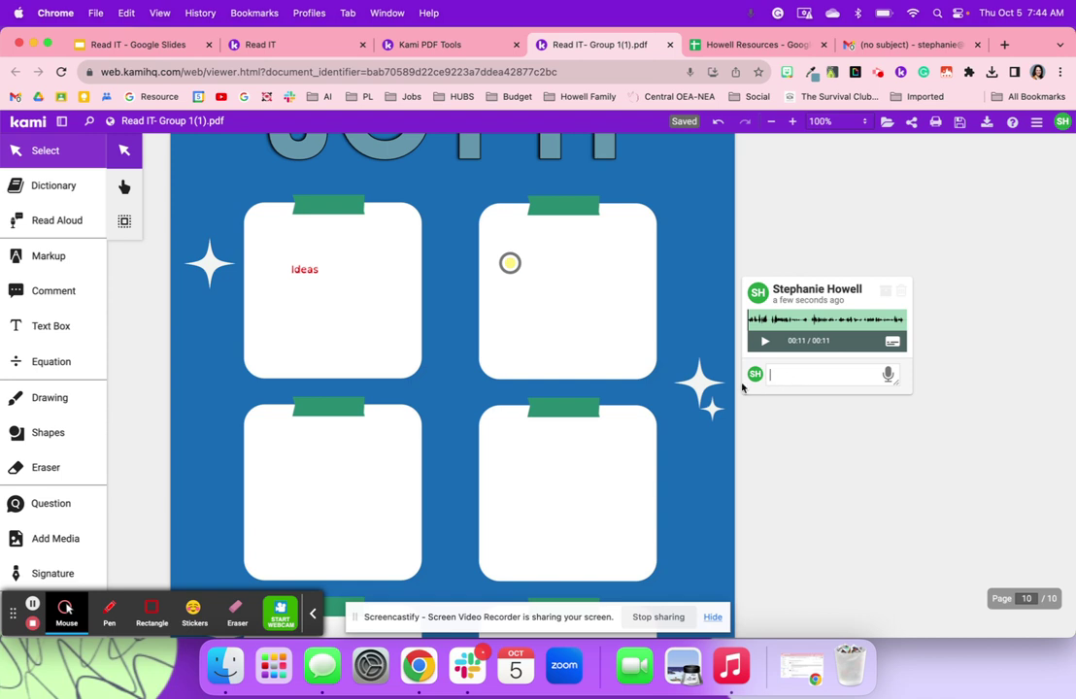
pyautogui.click(49, 294)
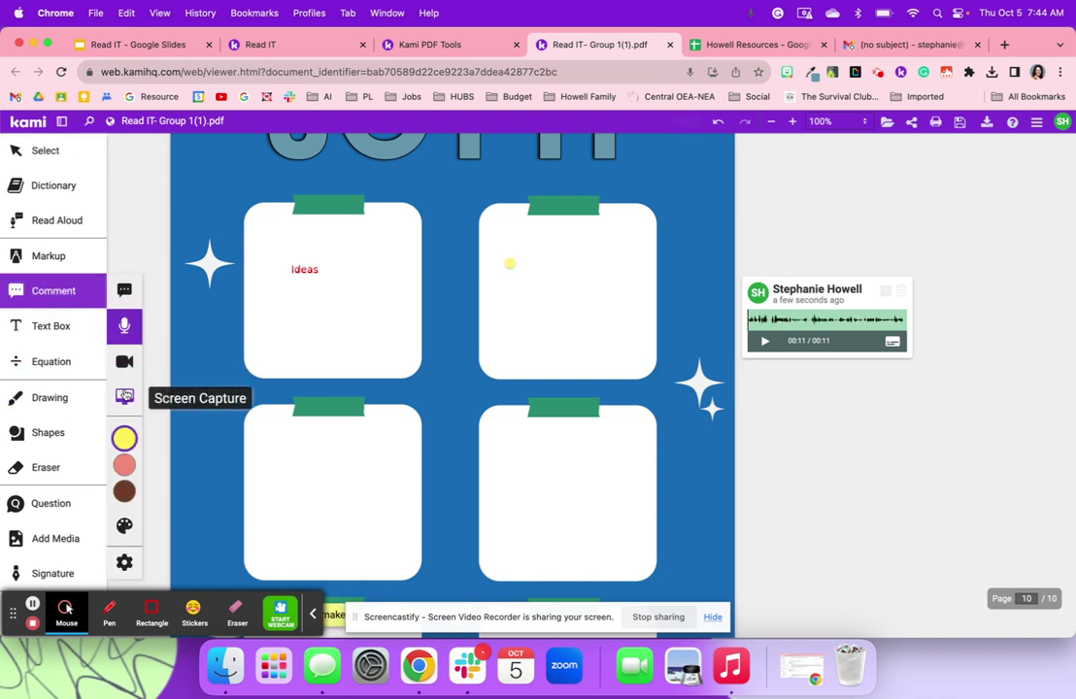
pyautogui.click(125, 394)
# Scroll back up through the PDF to page 8's Article IV key points on relations among the states.
pyautogui.scroll(15, 349, 344)
pyautogui.scroll(20, 348, 344)
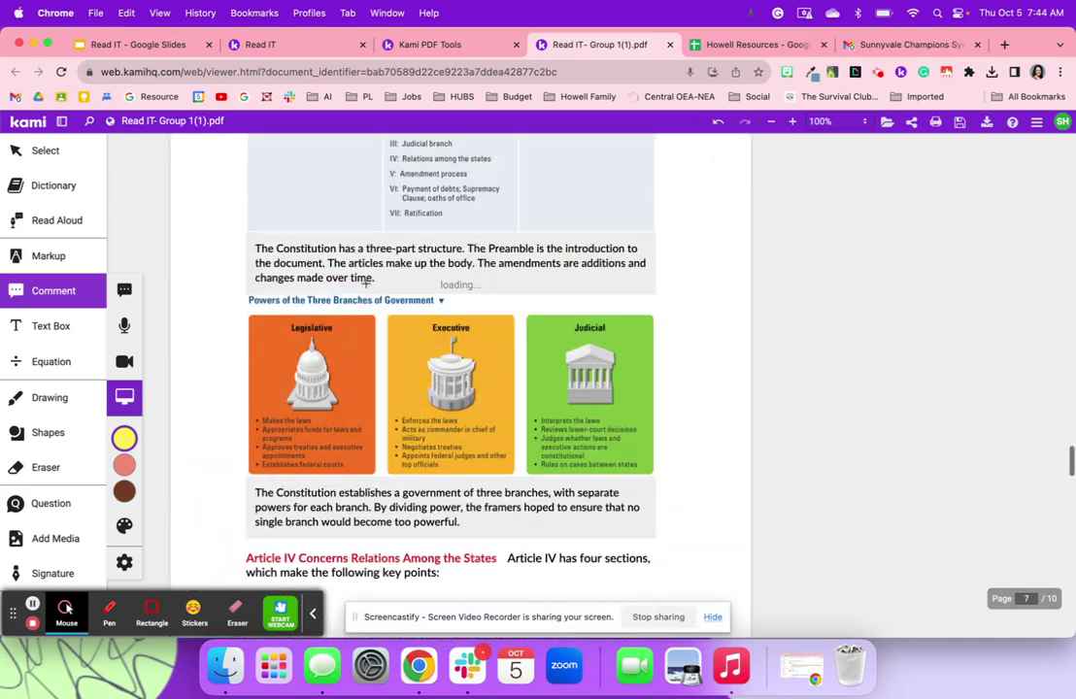
pyautogui.scroll(5, 475, 338)
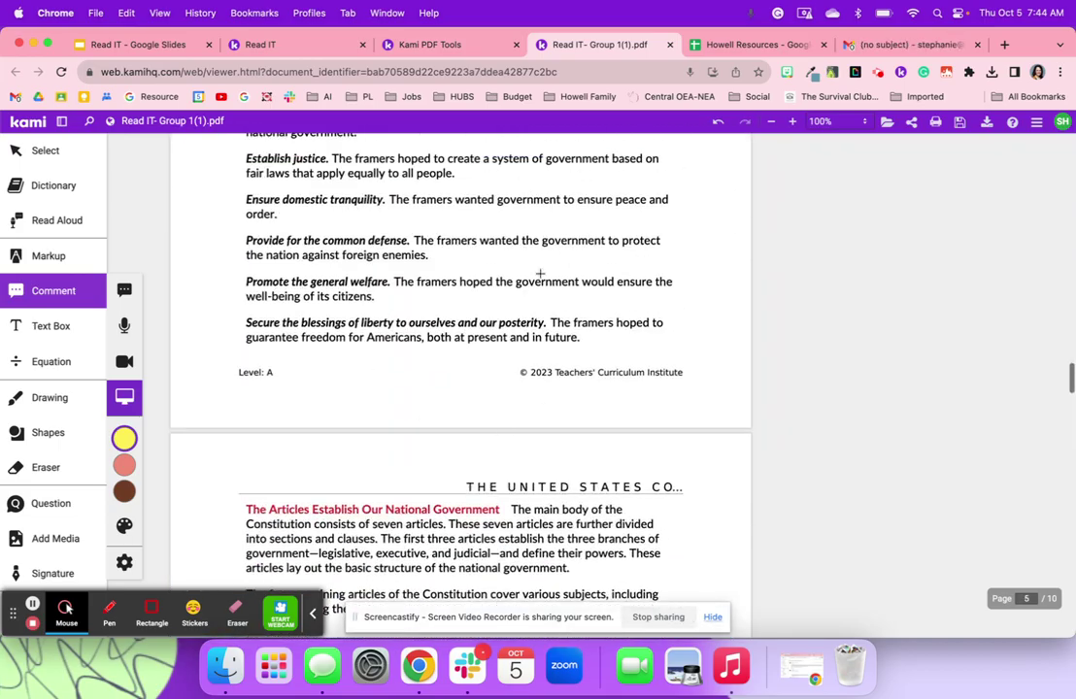
pyautogui.scroll(-20, 452, 280)
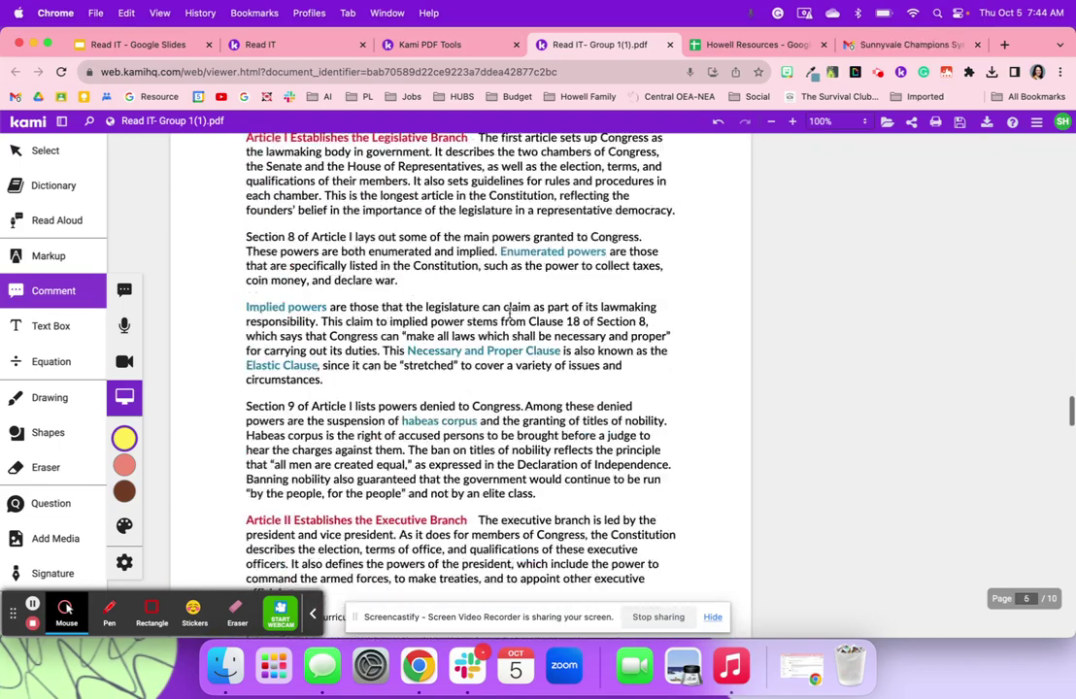
pyautogui.scroll(8, 509, 312)
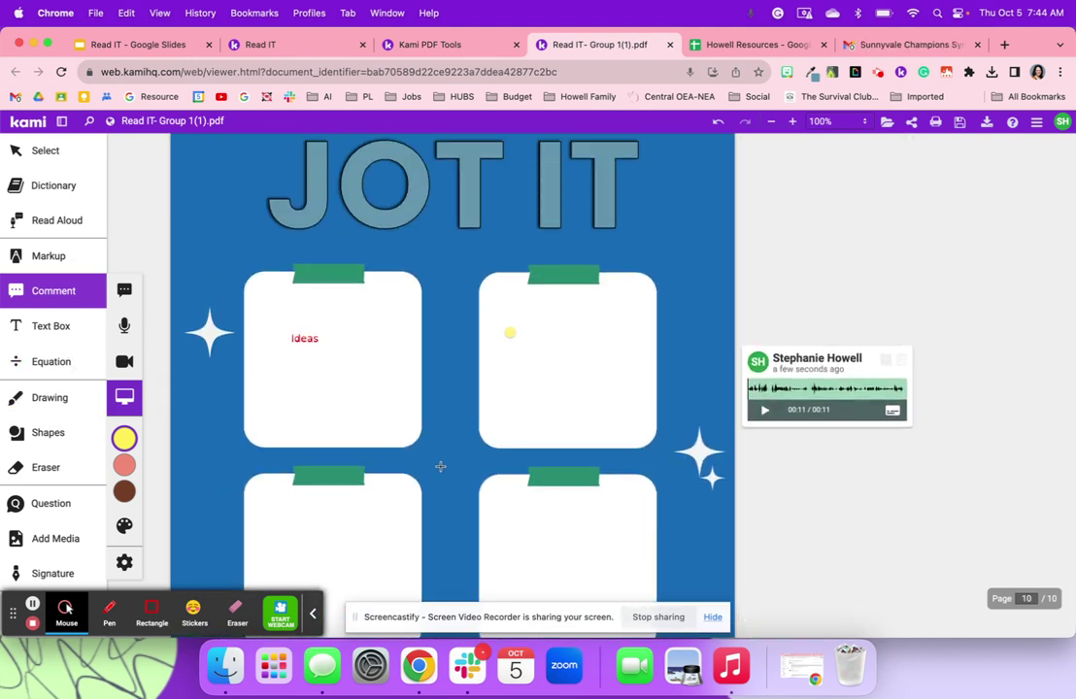
pyautogui.scroll(-5, 442, 472)
pyautogui.scroll(3, 442, 472)
pyautogui.scroll(20, 442, 471)
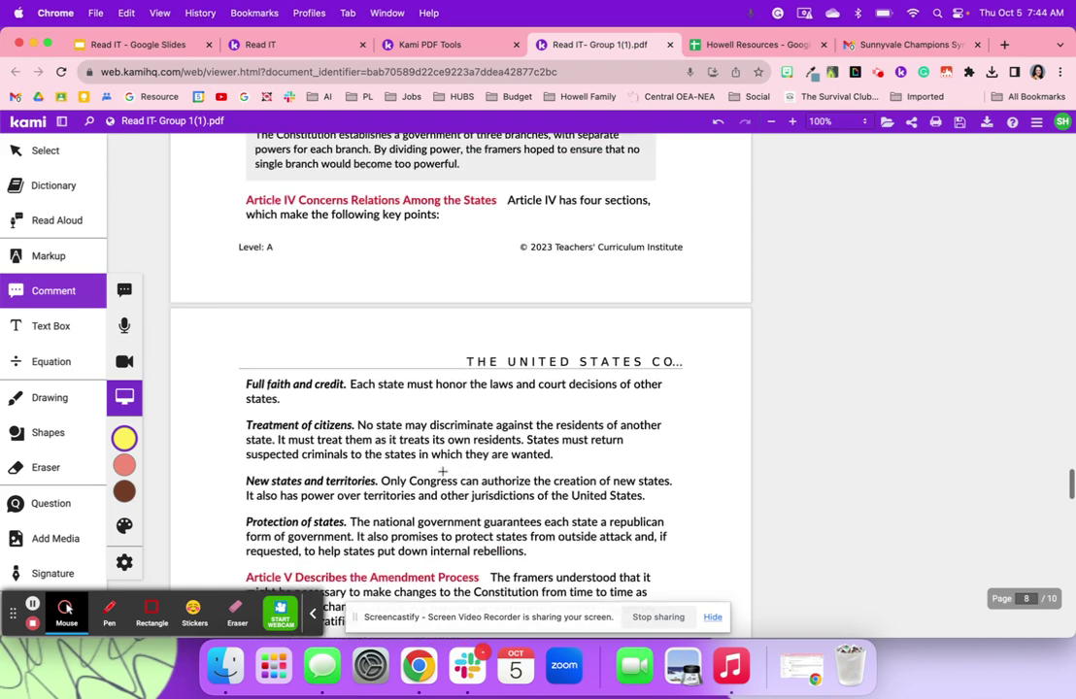